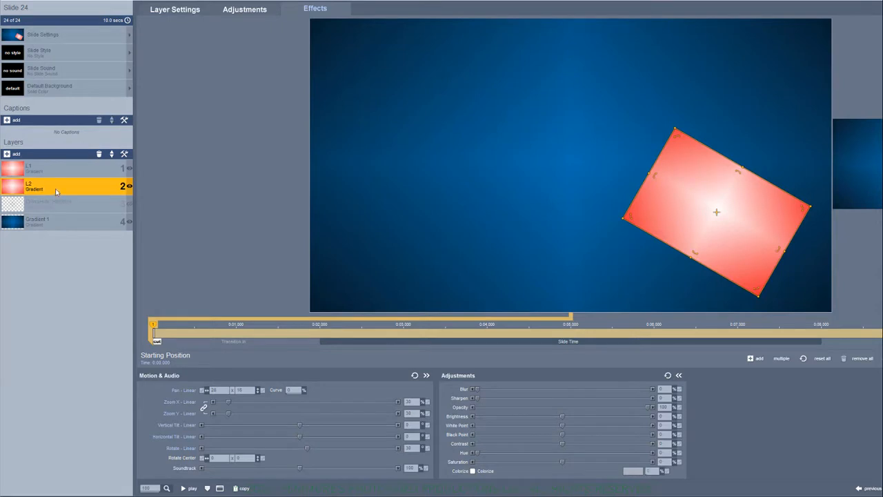
# Set layer L2's rotate center to -50 x 50 and copy the starting keyframe's settings to the next keyframe
pyautogui.rightClick(57, 192)
pyautogui.press('Escape')
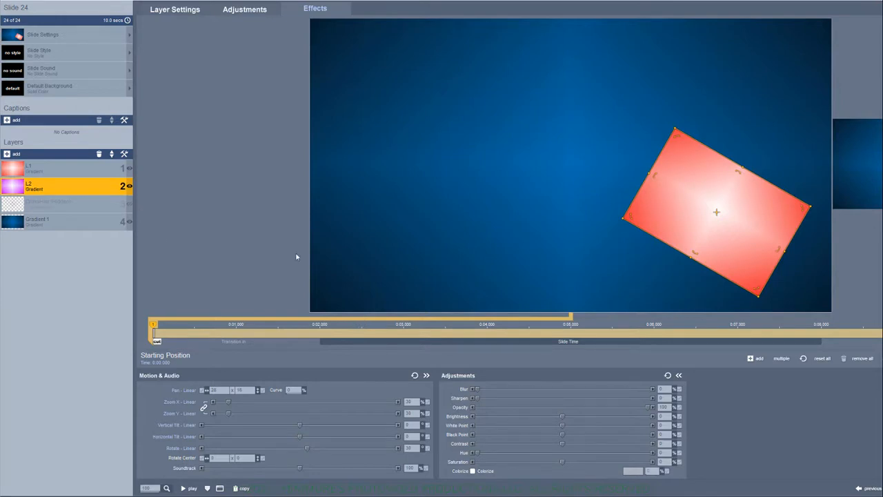
pyautogui.doubleClick(222, 460)
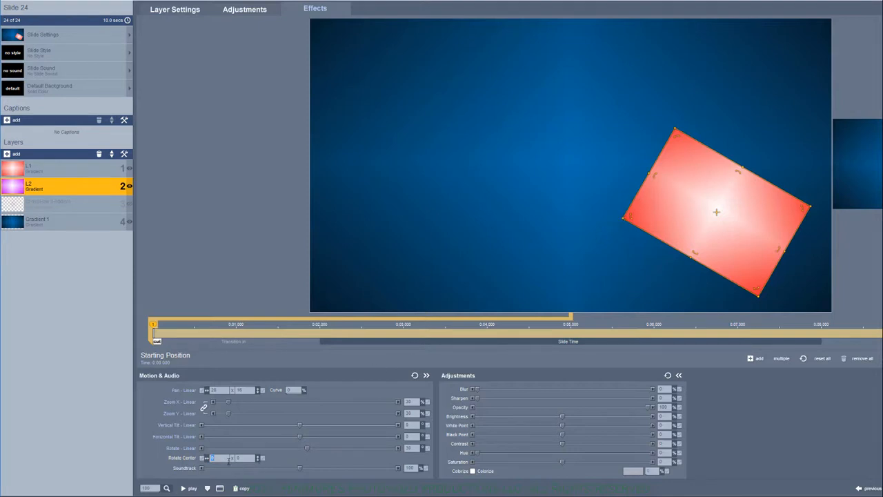
pyautogui.write('-50')
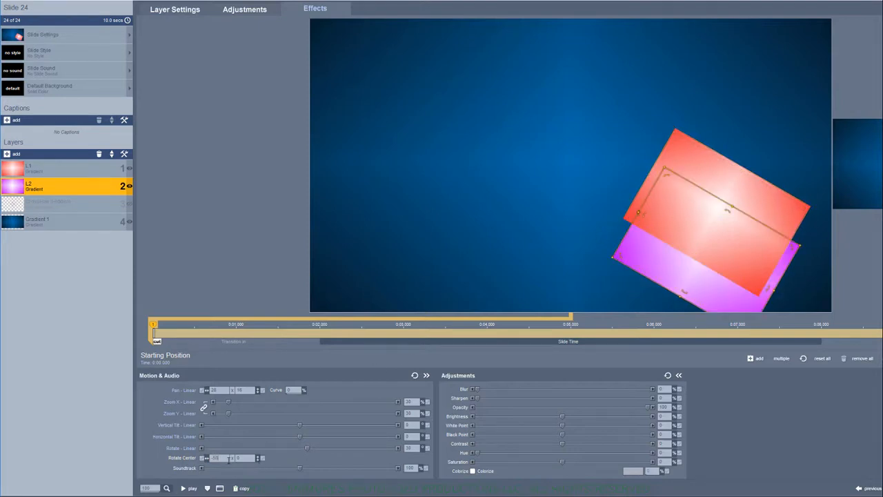
pyautogui.press('Tab')
pyautogui.write('50')
pyautogui.press('Return')
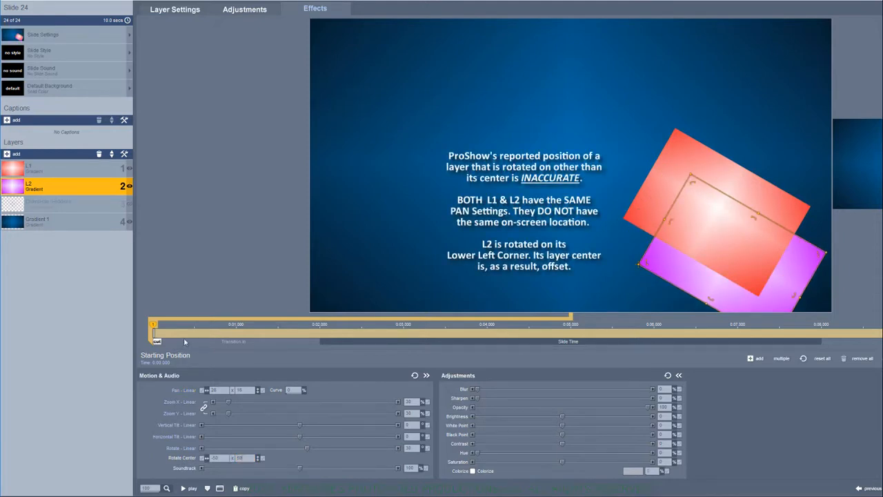
pyautogui.rightClick(154, 326)
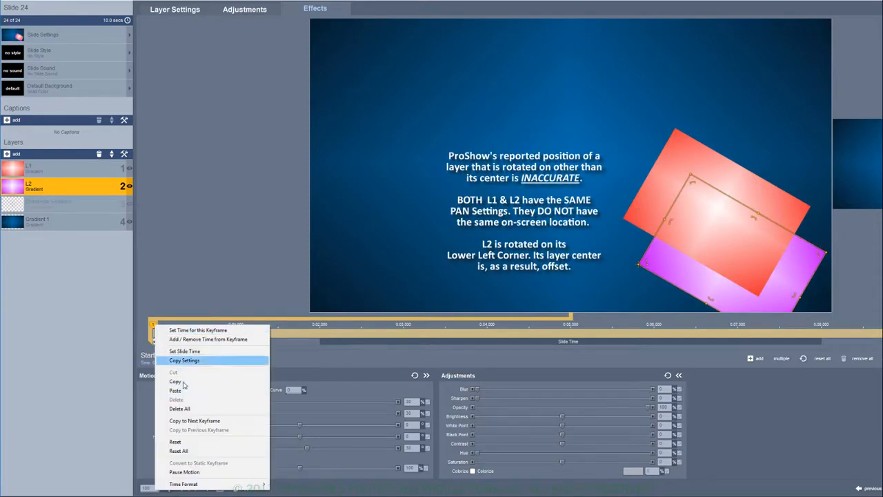
pyautogui.click(197, 420)
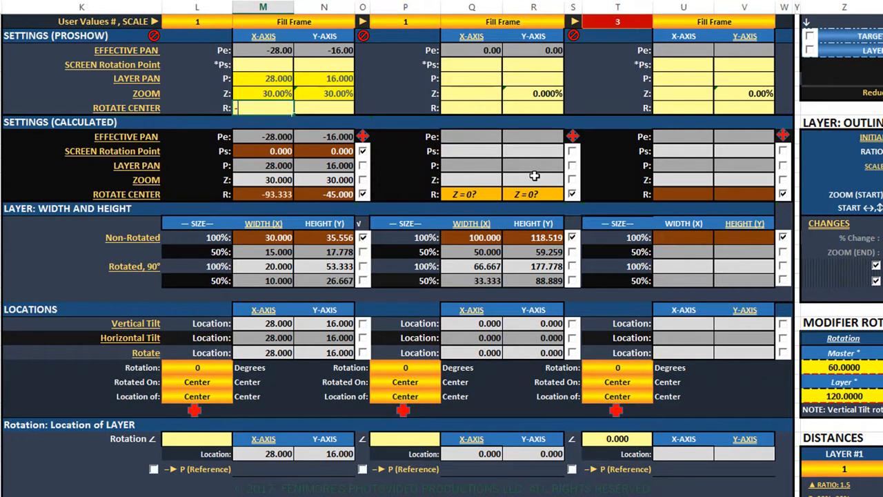
# Switch to the calculator spreadsheet and enter the first layer's rotate center as -50 on the X-axis and 50 on the Y-axis
pyautogui.write('50')
pyautogui.press('Tab')
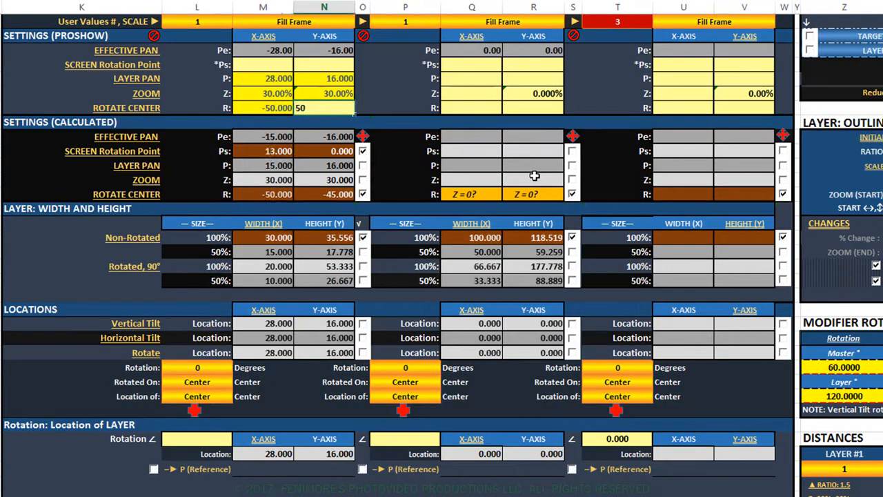
pyautogui.write('50')
pyautogui.press('Return')
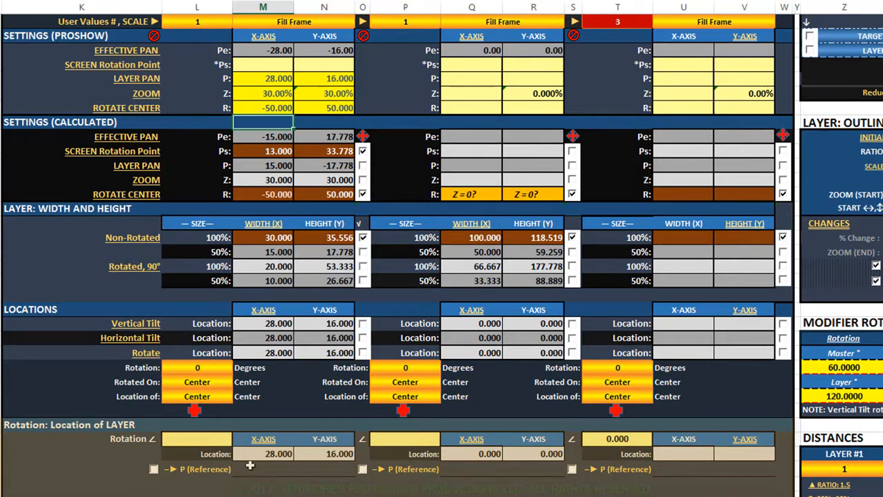
# Enable the first layer's P (Reference) under Rotation: Location of LAYER with 28 and 16, and set its rotation angle to 30
pyautogui.click(154, 469)
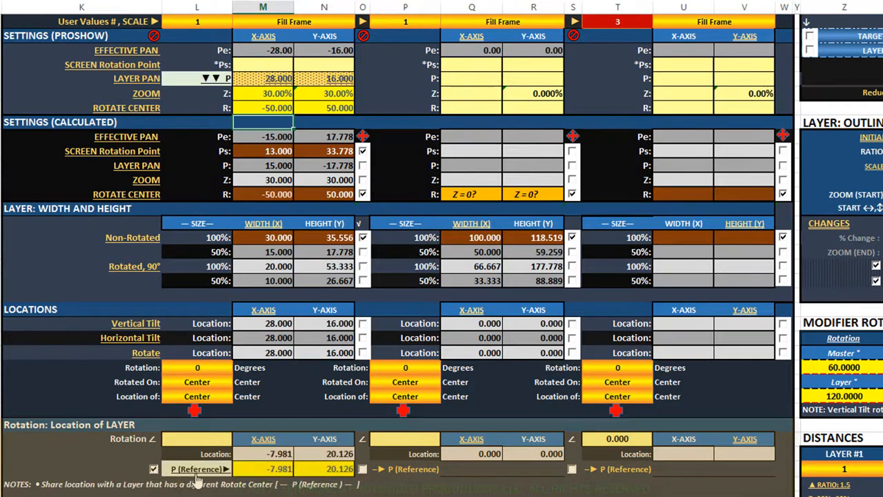
pyautogui.write('28')
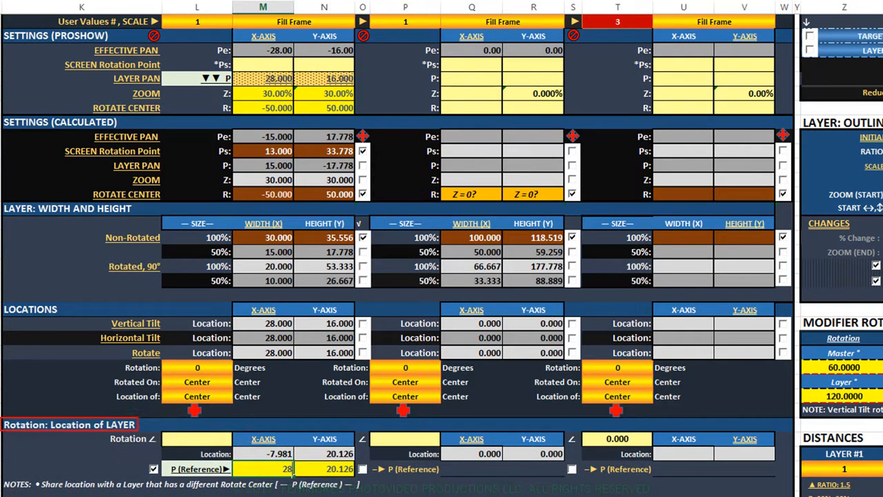
pyautogui.press('Return')
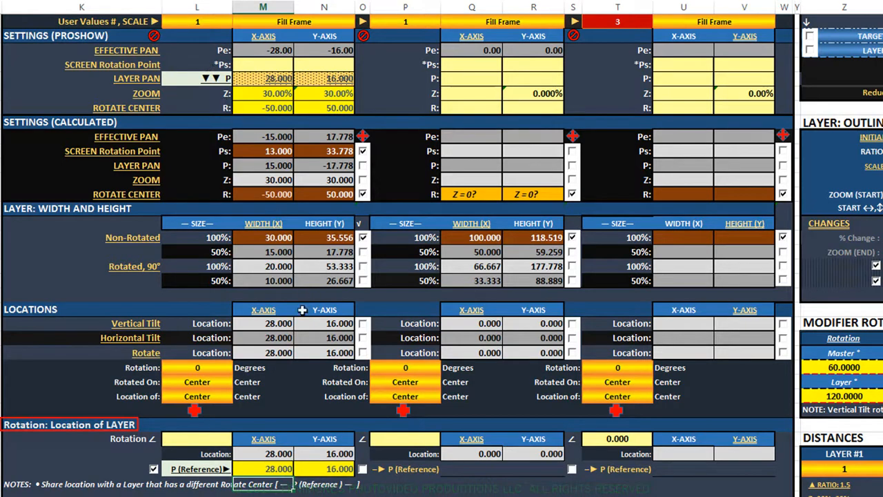
pyautogui.click(218, 437)
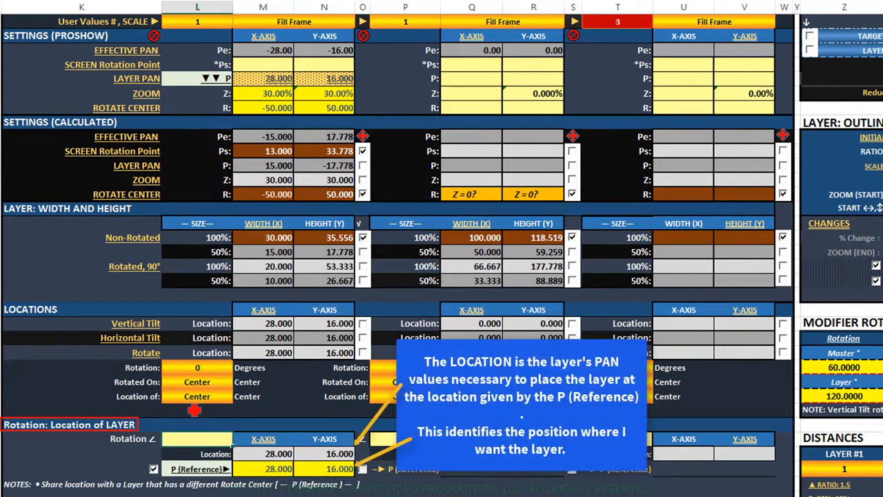
pyautogui.write('30')
pyautogui.press('Return')
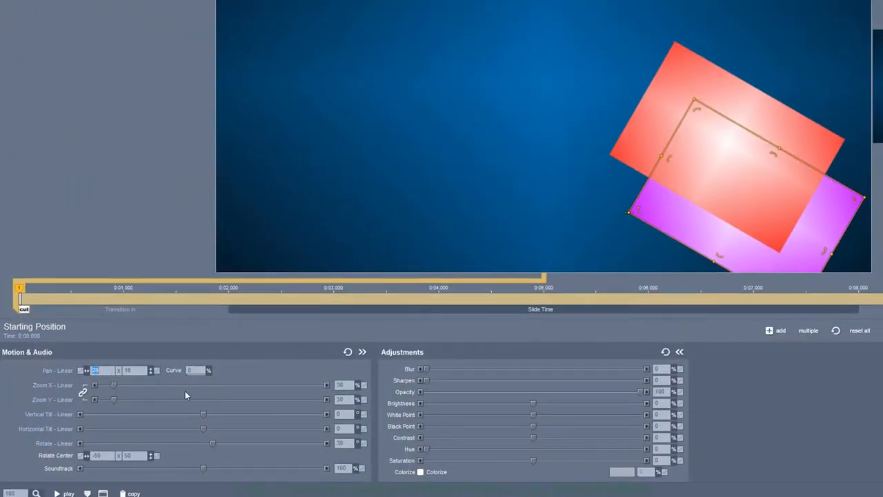
# Switch back to ProShow, set L2's starting pan to 25.01 x 0.285 and copy it to the next keyframe
pyautogui.press('Return')
pyautogui.write('.01')
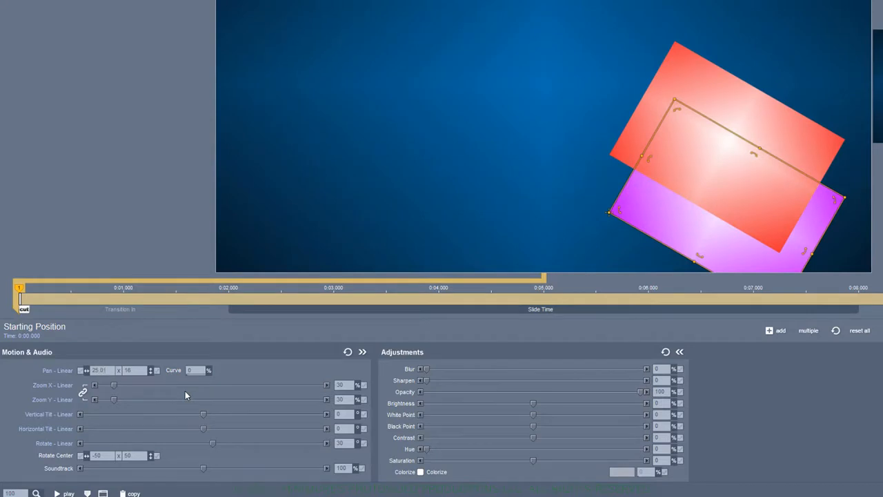
pyautogui.press('Tab')
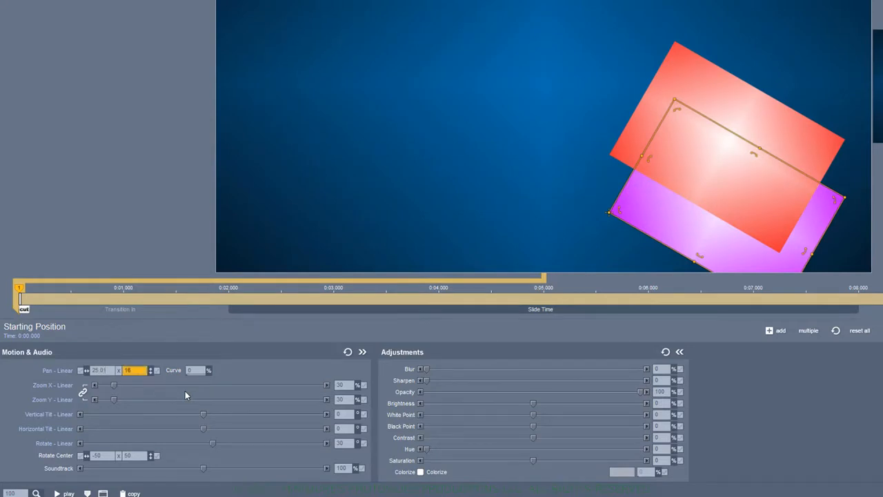
pyautogui.write('0.285')
pyautogui.press('Return')
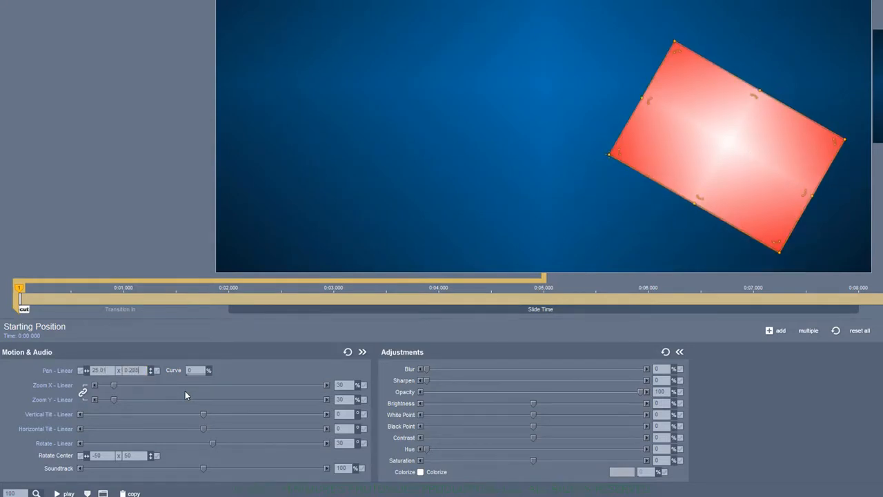
pyautogui.rightClick(19, 288)
pyautogui.click(73, 407)
# Add L2 keyframes at 3 and 4 seconds, and fix the rotation value at the 3-second keyframe
pyautogui.doubleClick(335, 290)
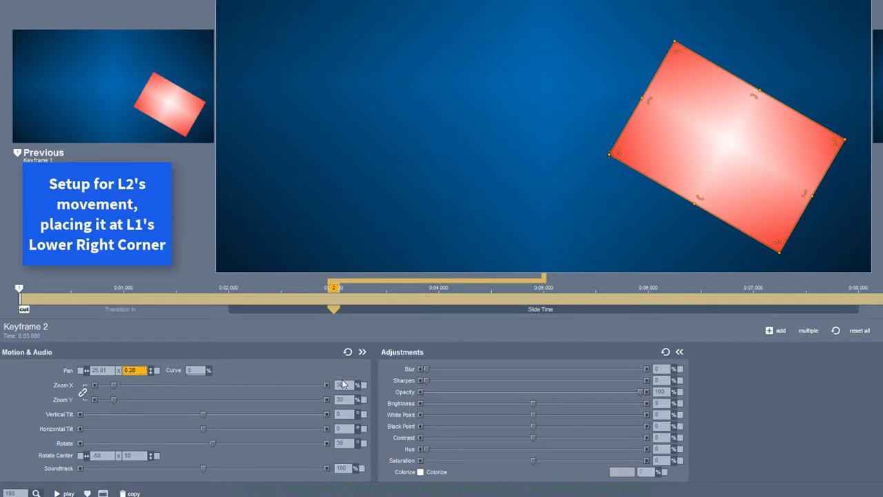
pyautogui.click(363, 443)
pyautogui.doubleClick(439, 291)
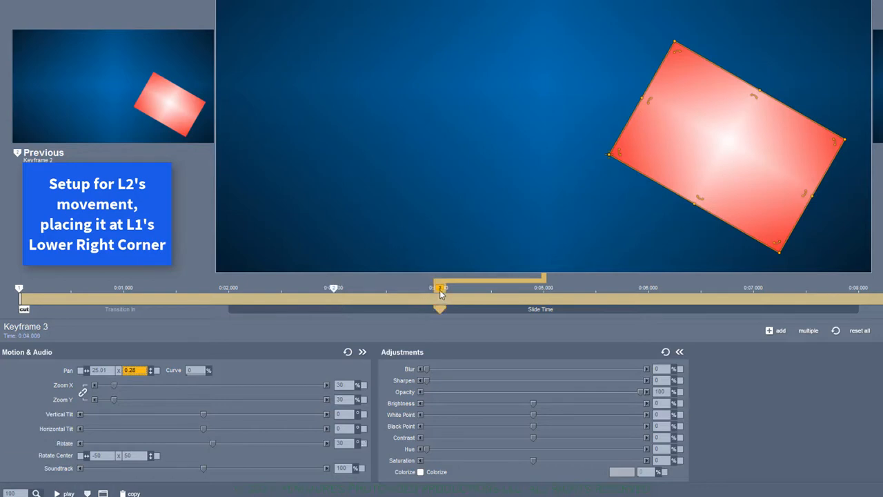
pyautogui.click(334, 288)
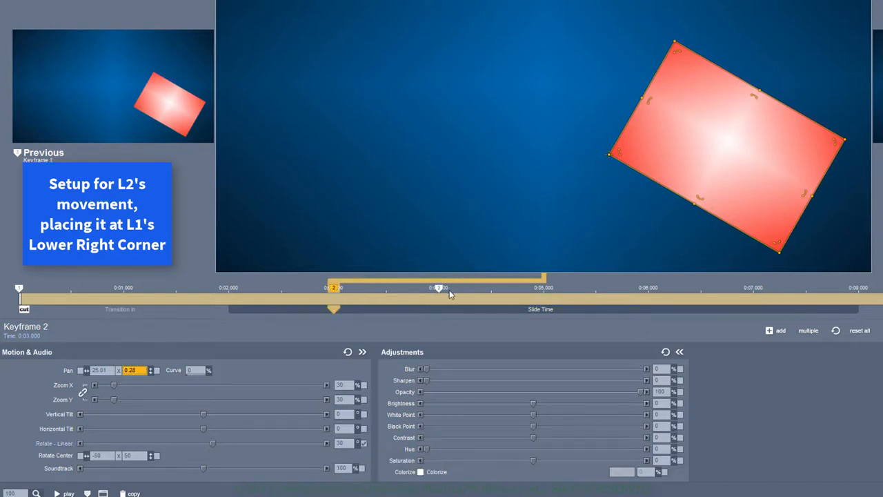
# Set L2's rotation at the 4-second keyframe to 210 degrees and copy that keyframe's settings to the next one
pyautogui.click(441, 288)
pyautogui.click(341, 442)
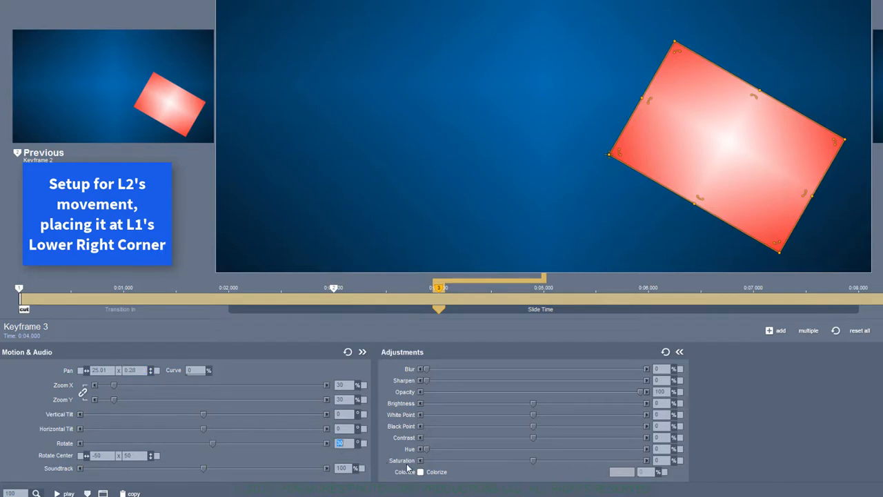
pyautogui.write('210')
pyautogui.press('Return')
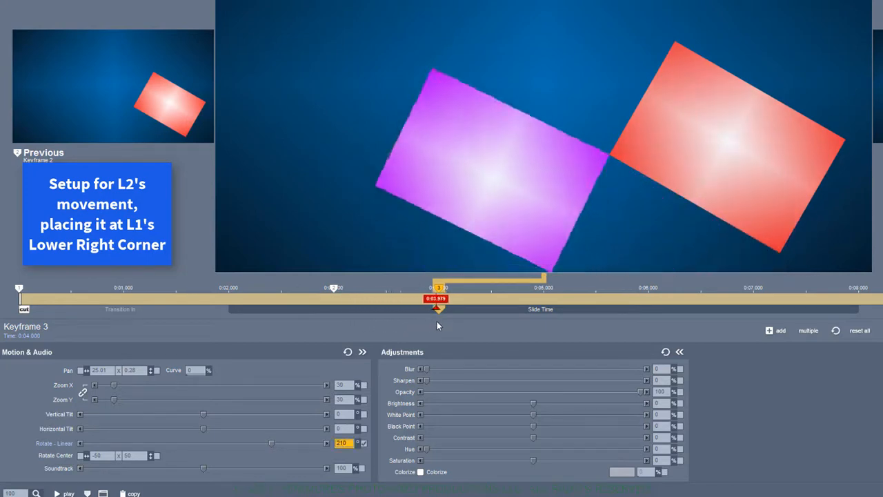
pyautogui.rightClick(439, 288)
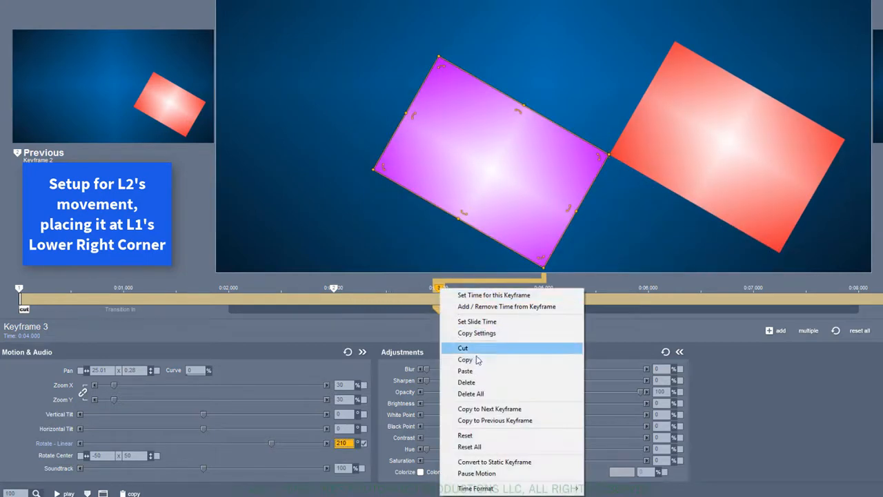
pyautogui.click(496, 409)
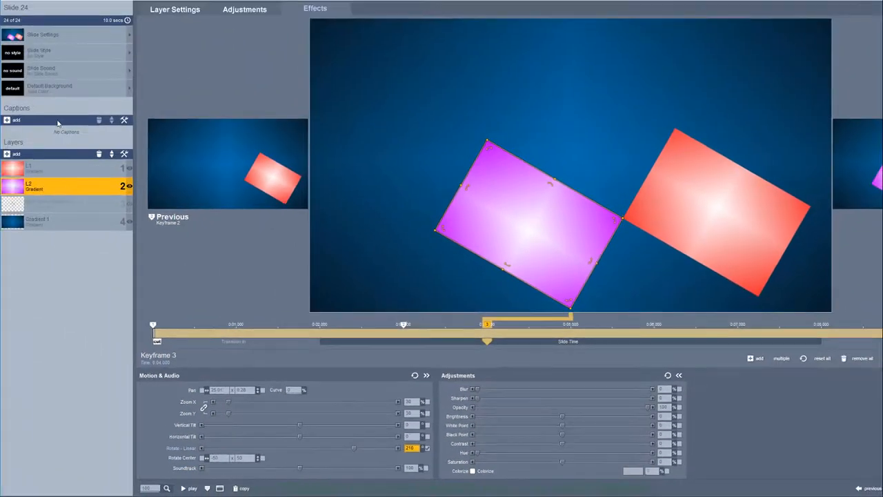
# Duplicate layer L1 twice to make two additional gradient layers
pyautogui.click(42, 172)
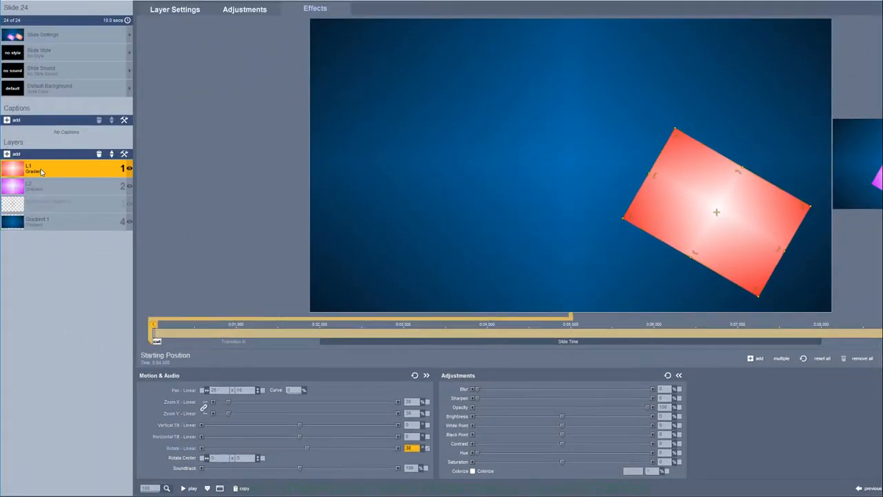
pyautogui.rightClick(35, 169)
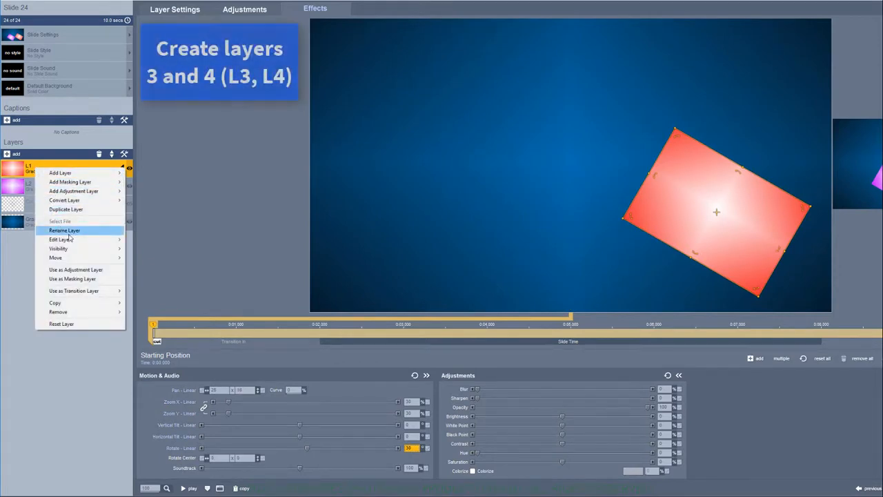
pyautogui.moveTo(69, 239)
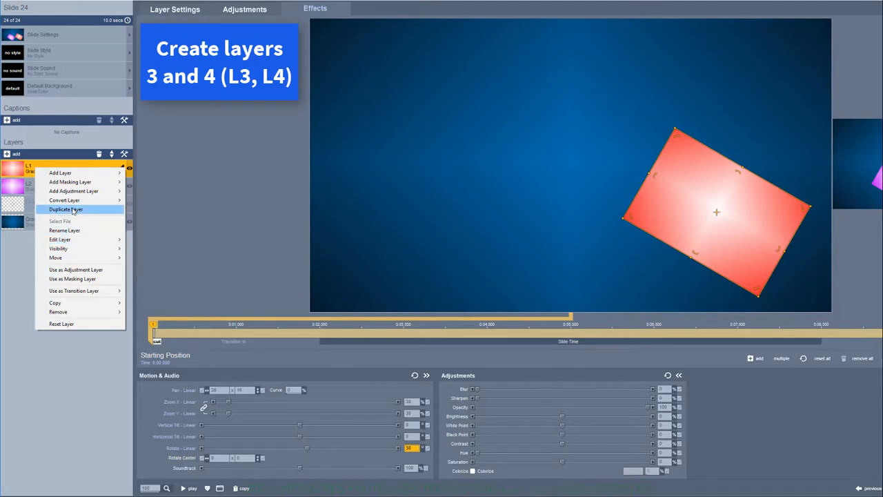
pyautogui.click(67, 209)
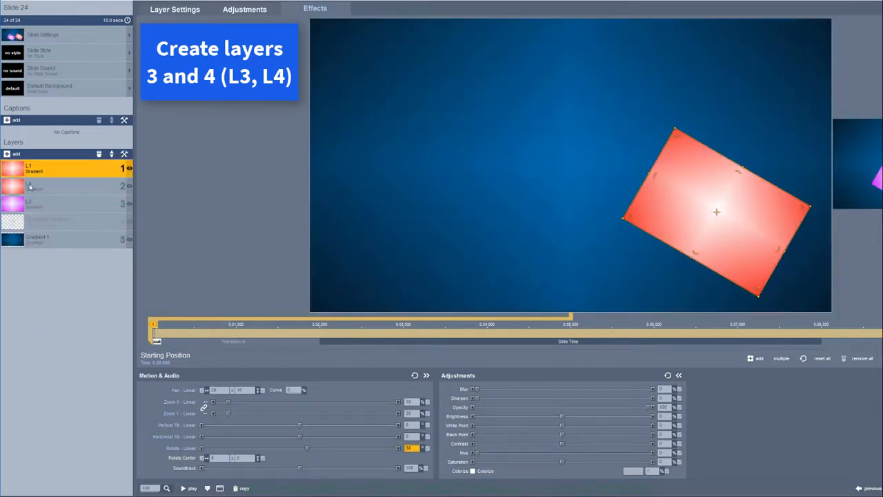
pyautogui.rightClick(51, 190)
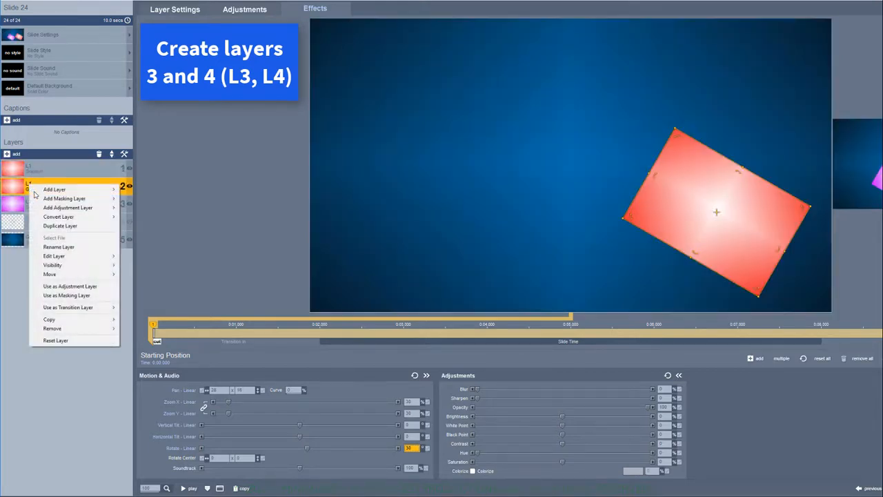
pyautogui.click(59, 225)
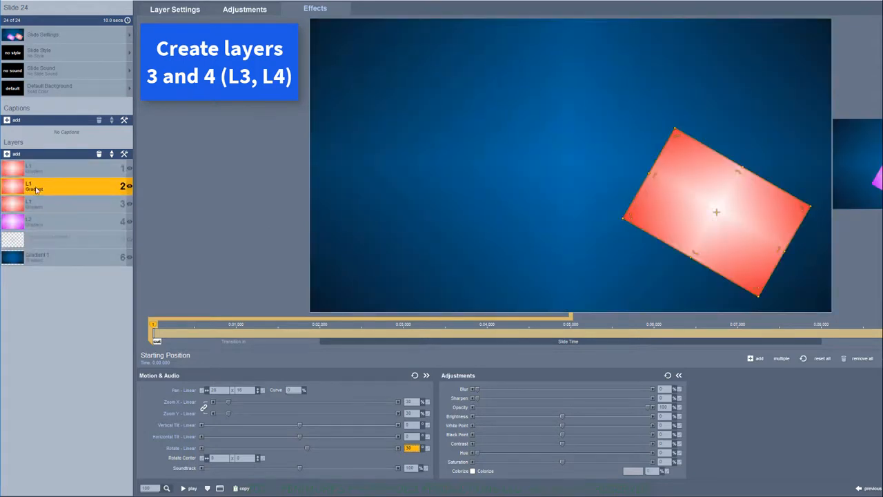
# Rename the second layer in the stack as L4 and the topmost layer as L3
pyautogui.rightClick(38, 189)
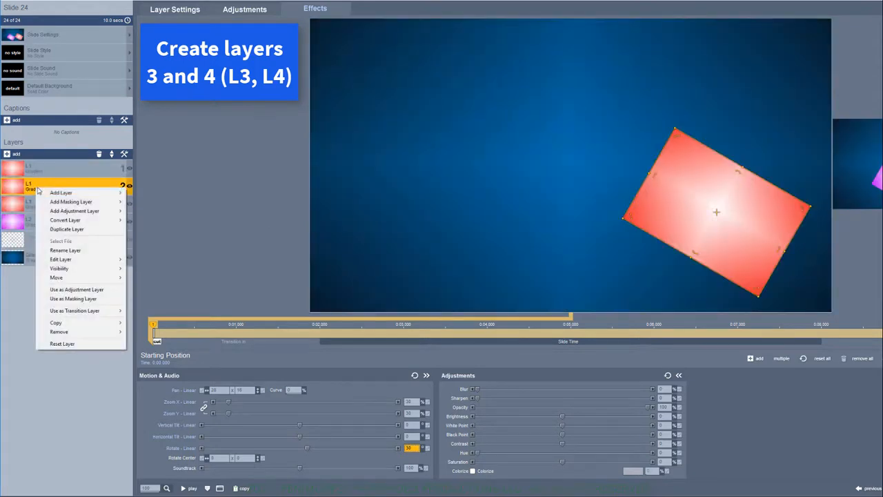
pyautogui.click(69, 252)
pyautogui.write('L4')
pyautogui.press('Return')
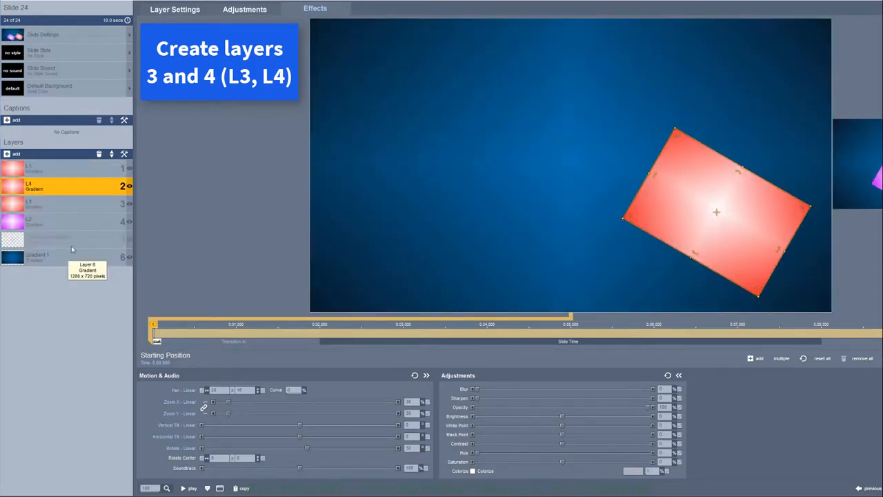
pyautogui.rightClick(50, 166)
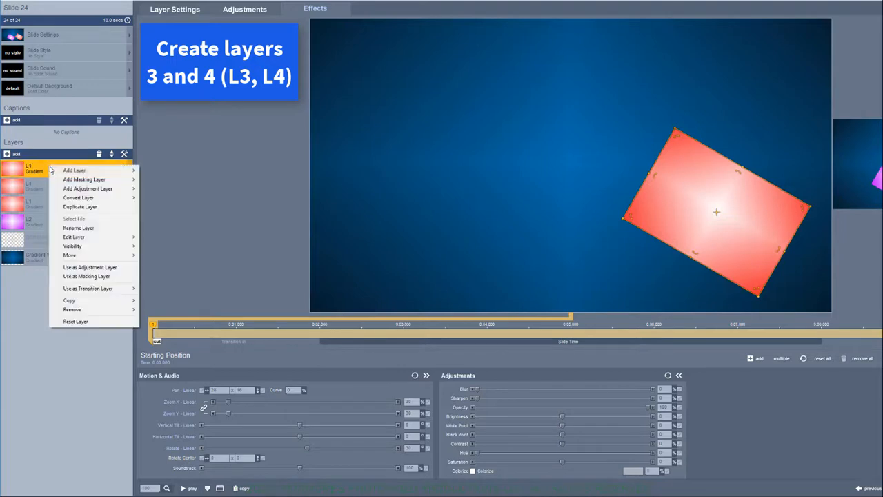
pyautogui.click(81, 229)
pyautogui.write('L3')
pyautogui.press('Return')
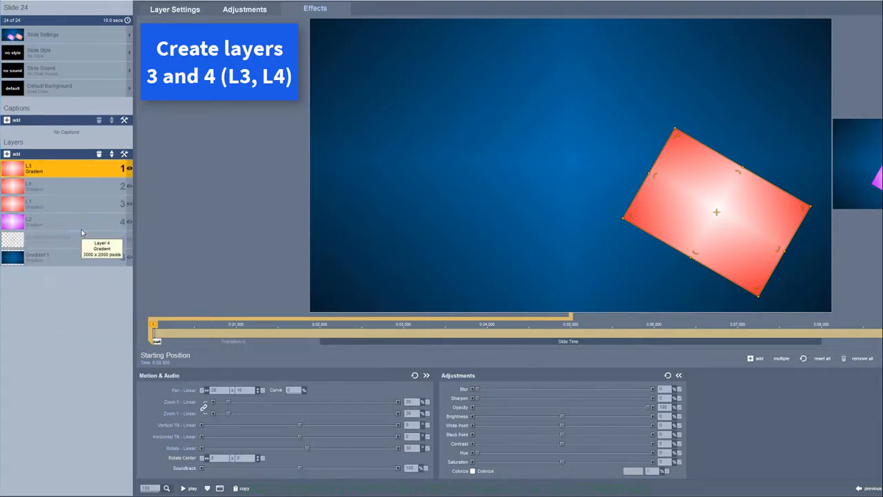
# Convert the topmost layer, L3, into a masking layer
pyautogui.rightClick(44, 169)
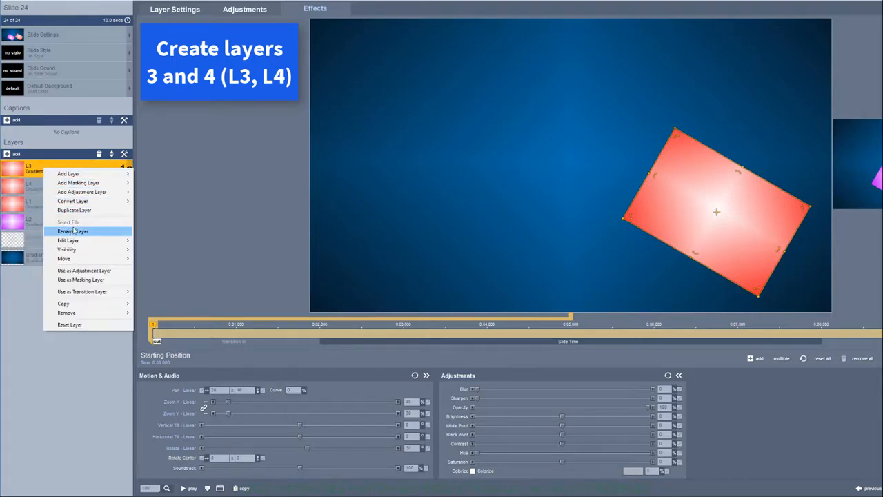
pyautogui.click(88, 280)
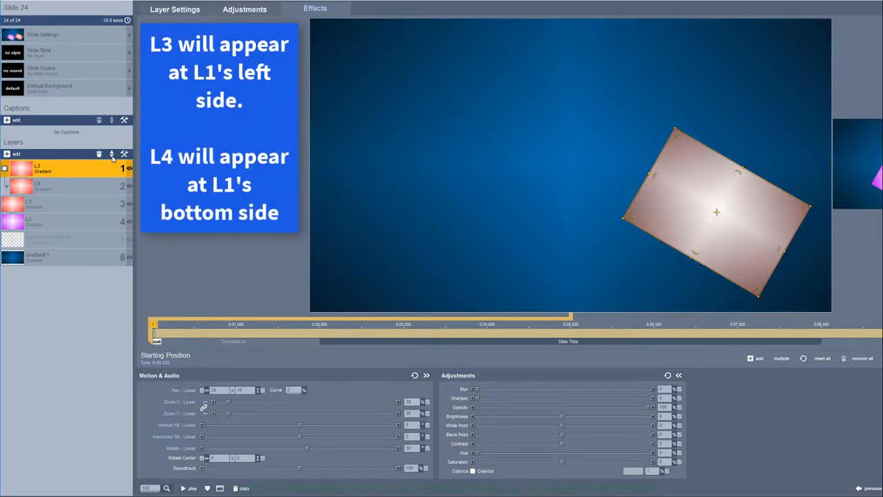
# Move masking layer L3 together with its masked layer L4 below L2, and turn off L3's masking
pyautogui.click(112, 157)
pyautogui.click(112, 157)
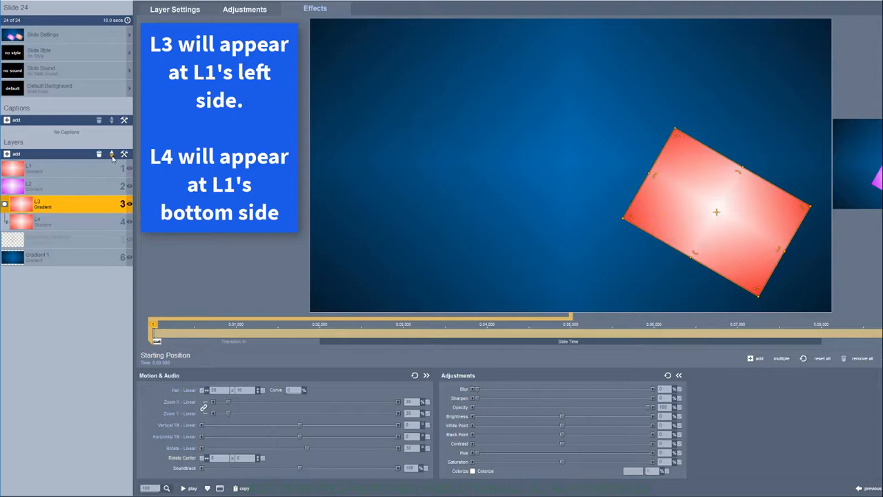
pyautogui.rightClick(58, 208)
pyautogui.click(95, 315)
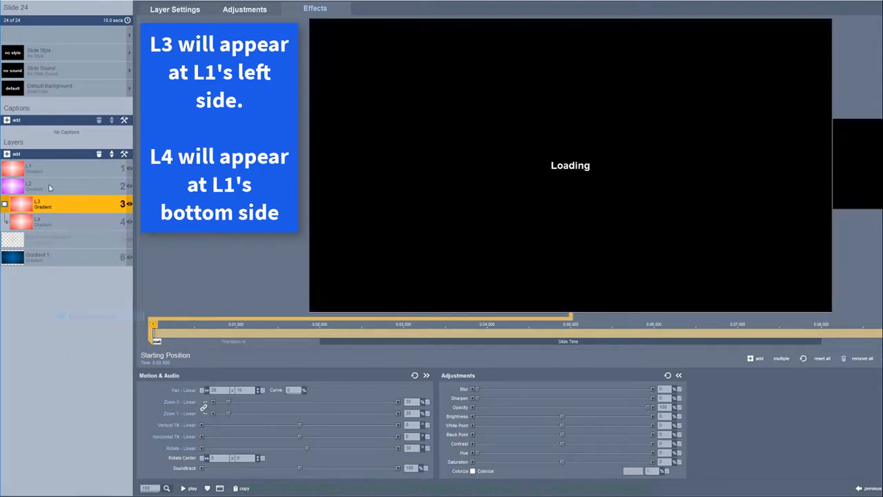
# Edit the gradient layers so L3 is green and L4 is blue
pyautogui.rightClick(40, 205)
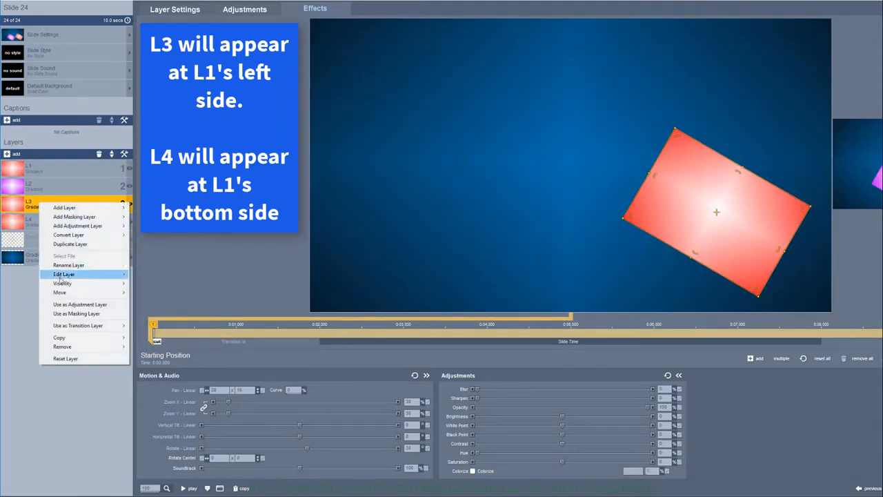
pyautogui.moveTo(64, 275)
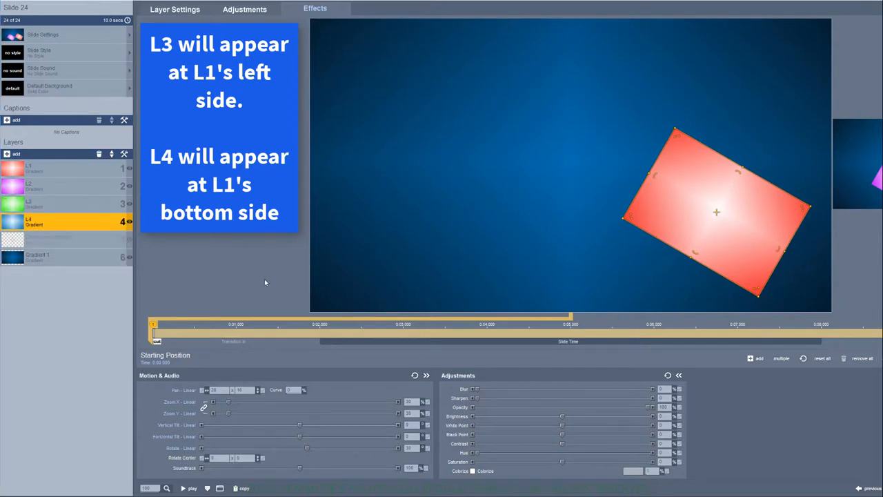
# Move the first keyframes of layers L3 and L4 to 4 seconds and reselect L3
pyautogui.click(59, 205)
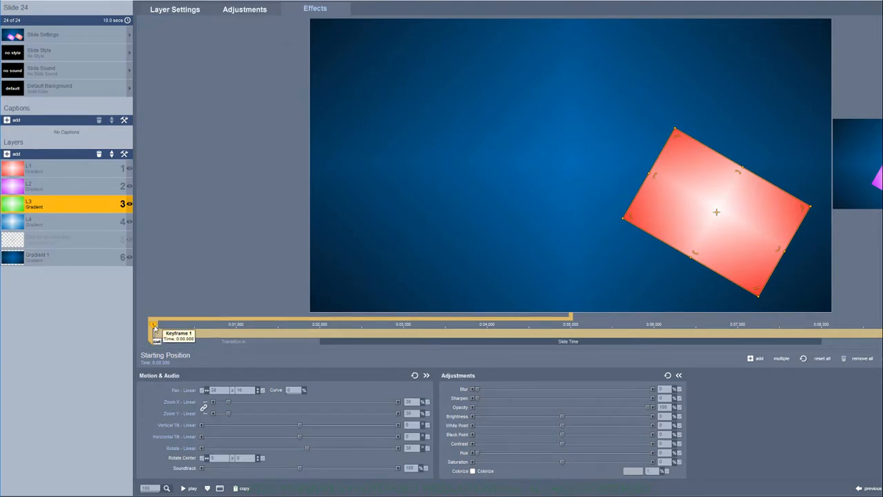
pyautogui.moveTo(156, 329); pyautogui.dragTo(493, 328)
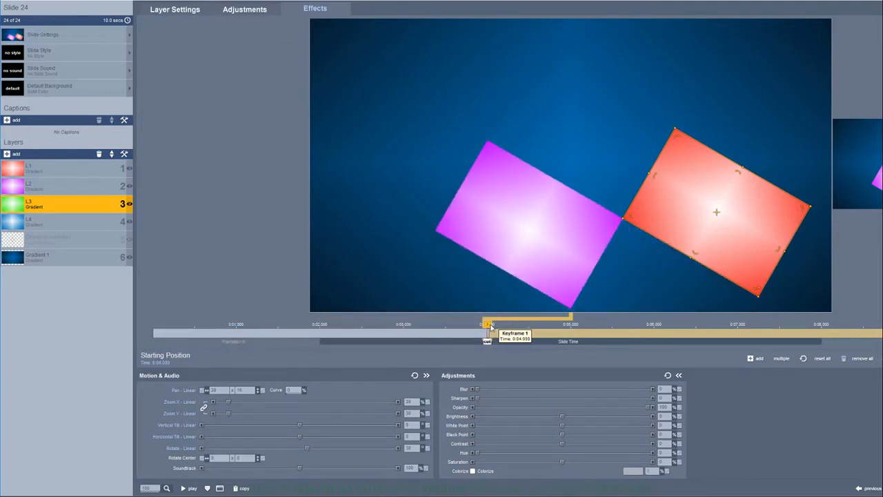
pyautogui.click(63, 227)
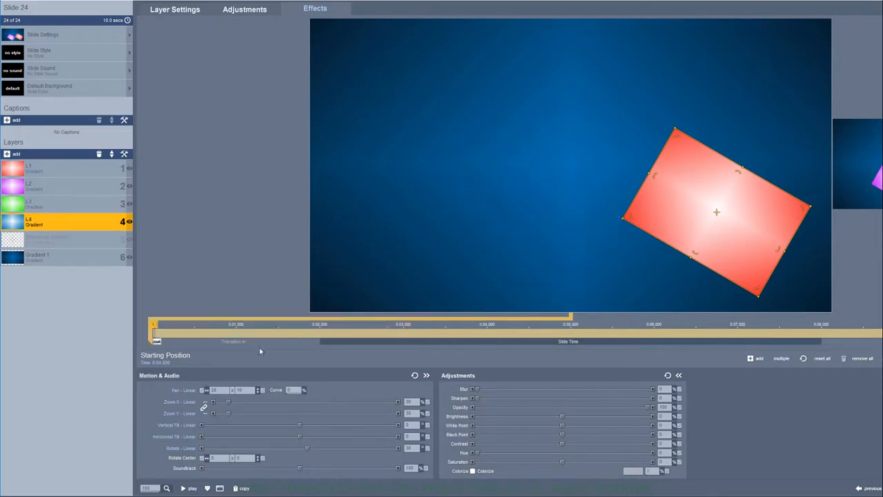
pyautogui.moveTo(157, 338)
pyautogui.mouseDown()
pyautogui.moveTo(559, 337)
pyautogui.moveTo(488, 342)
pyautogui.mouseUp()
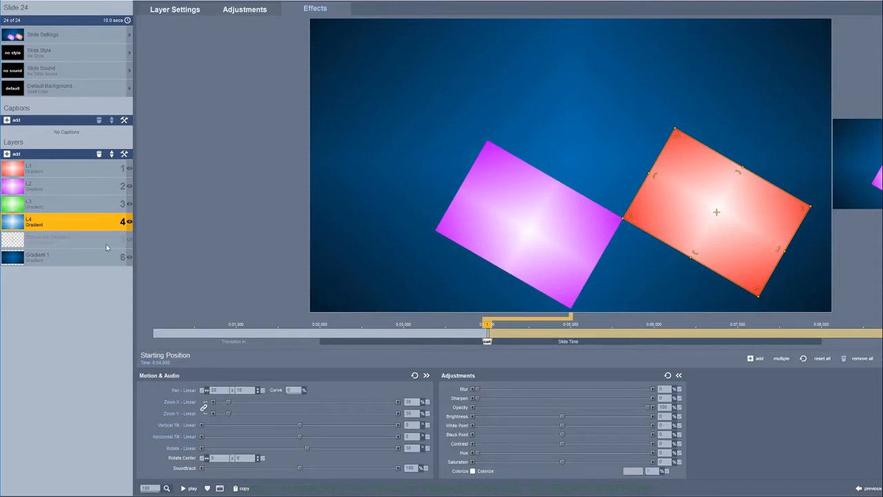
pyautogui.click(75, 206)
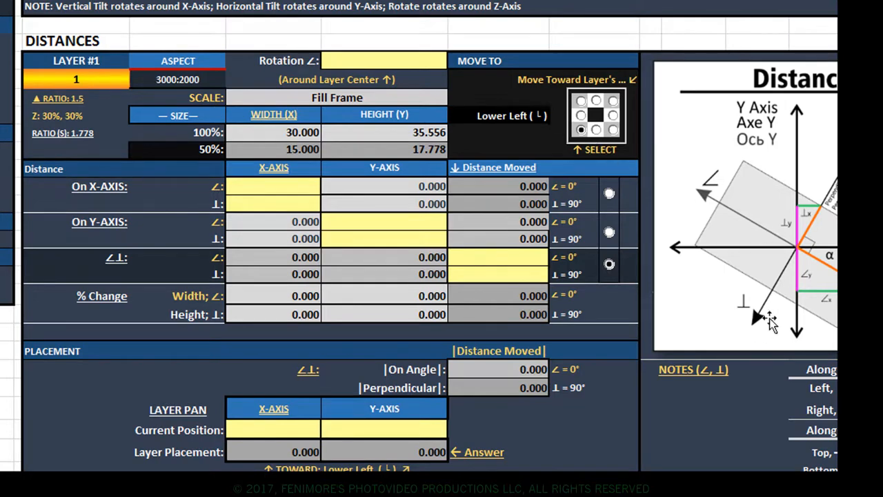
# Switch to the Excel calculator and, under Distances, enter rotation 30, distance 30 along the angle and 35.5556 perpendicular to it
pyautogui.click(433, 64)
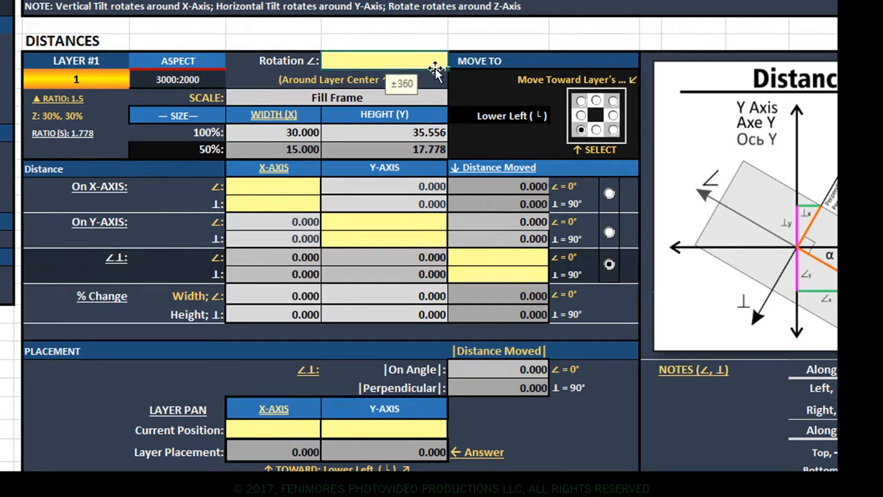
pyautogui.write('30')
pyautogui.press('Return')
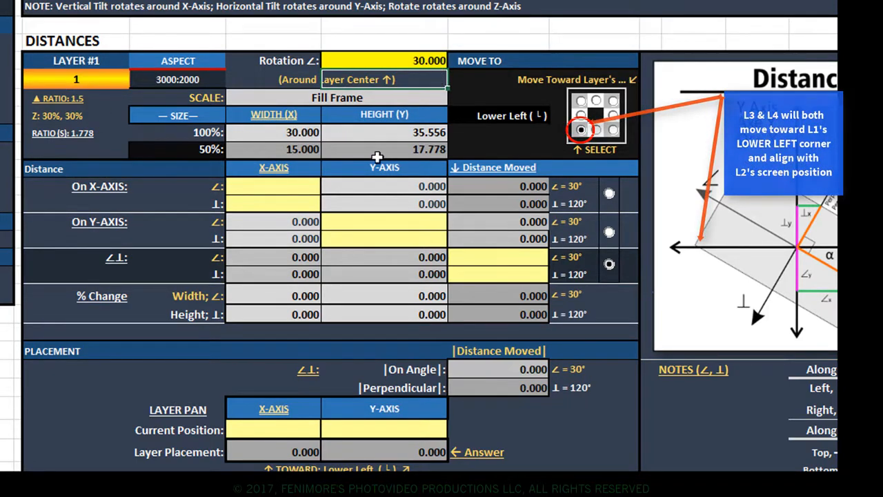
pyautogui.click(515, 259)
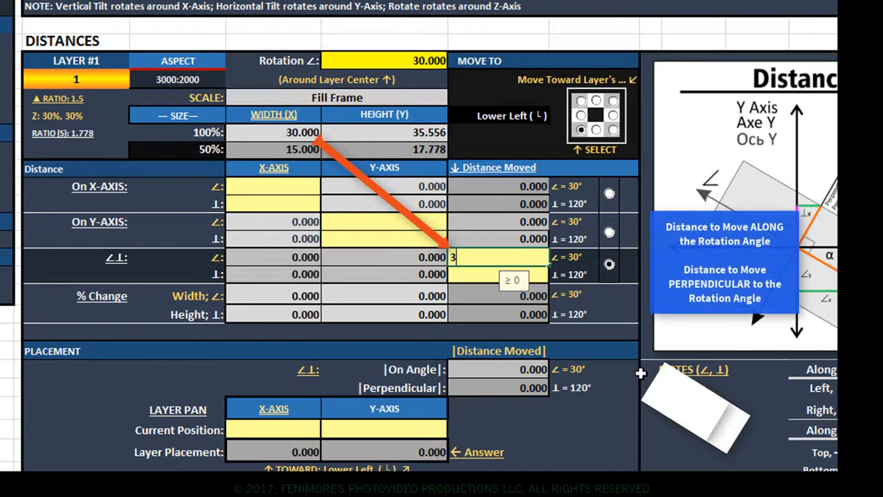
pyautogui.write('30')
pyautogui.press('Return')
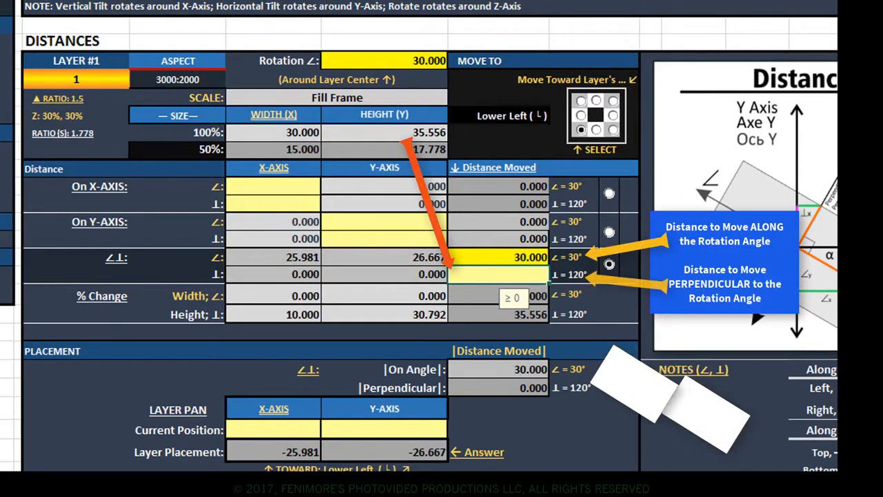
pyautogui.write('35.5556')
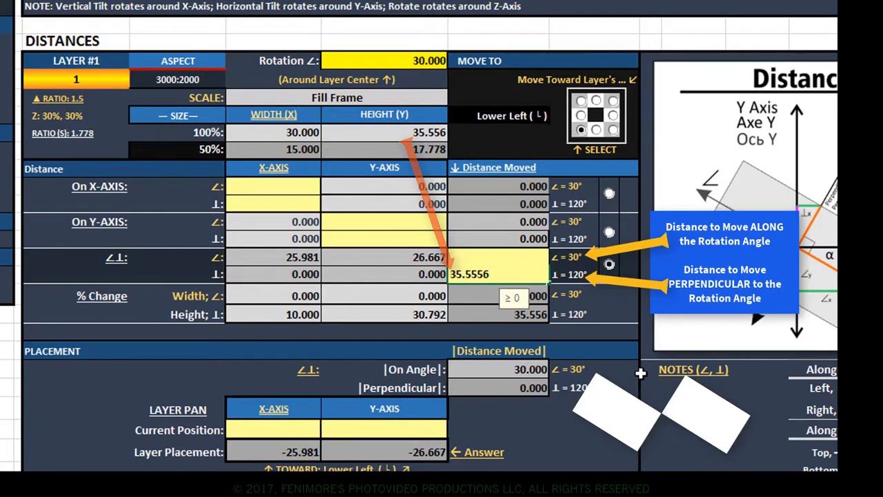
pyautogui.press('Return')
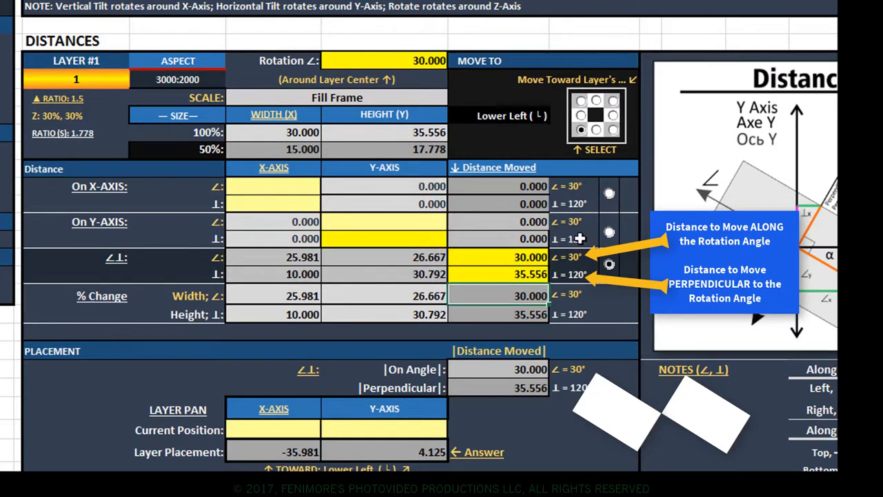
# Enter 28 for X and 16 for Y as the layer pan's current position in the Placement section
pyautogui.click(290, 431)
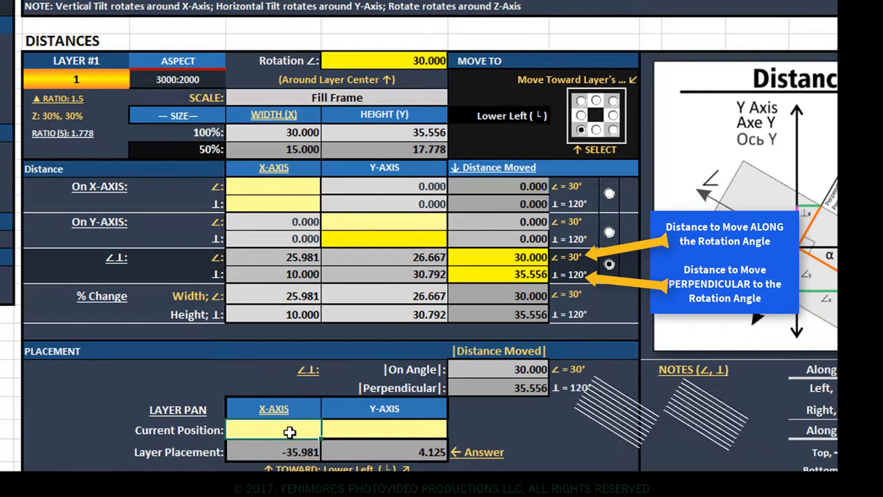
pyautogui.write('28')
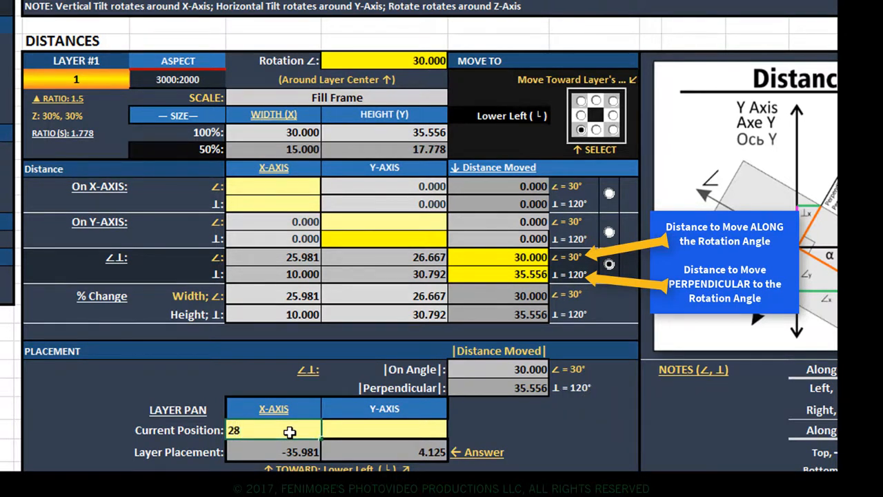
pyautogui.press('Tab')
pyautogui.write('16')
pyautogui.press('Return')
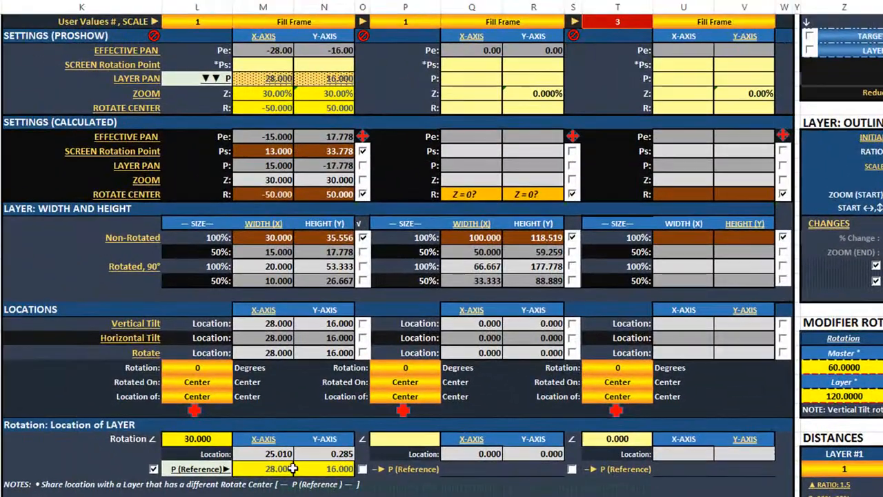
# Set the first layer's Layer Pan in the ProShow settings to 25.01 on X and 0.285 on Y
pyautogui.click(265, 78)
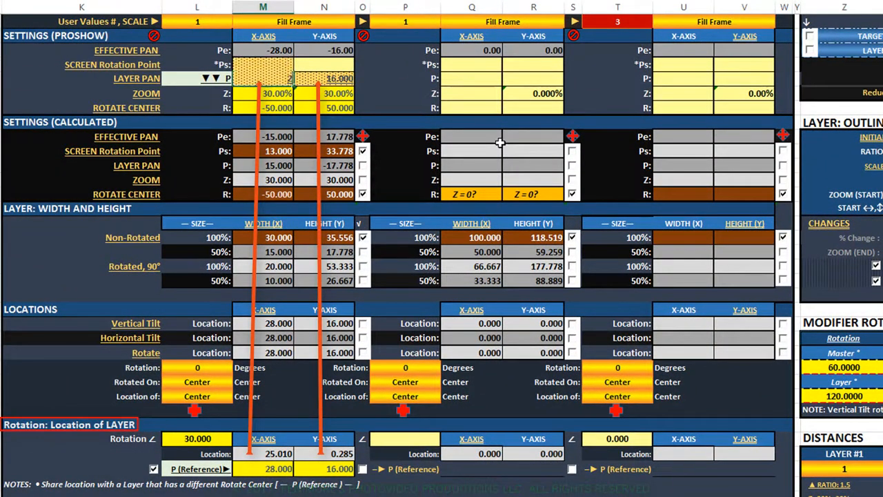
pyautogui.write('25.01')
pyautogui.press('Tab')
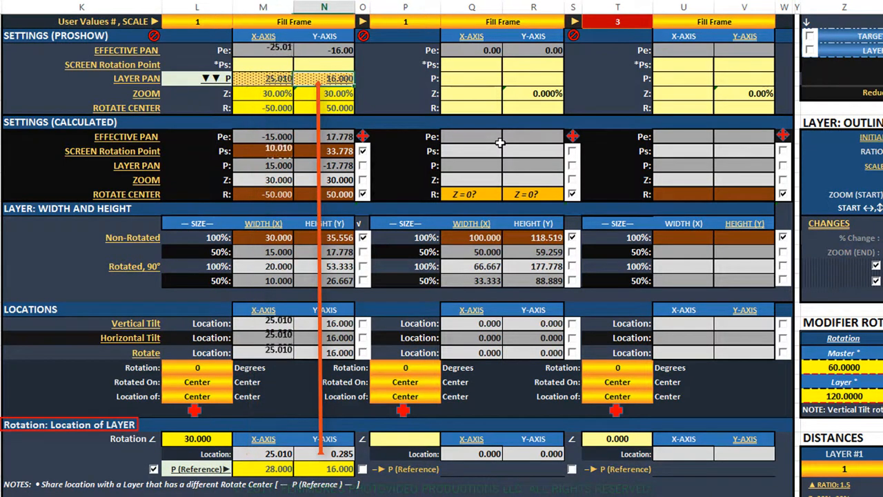
pyautogui.write('0.285')
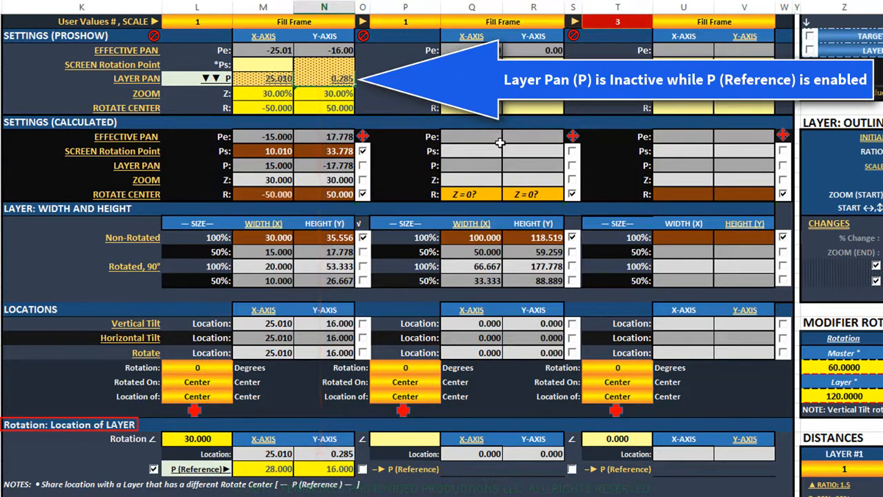
pyautogui.press('Return')
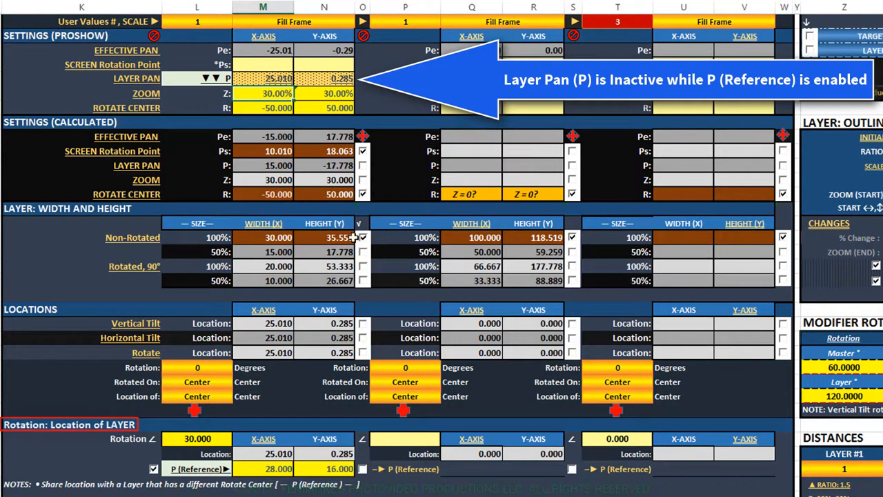
# Set the first layer's P (Reference) in Rotation: Location of LAYER to -7.981 on X and 20.125 on Y
pyautogui.click(271, 470)
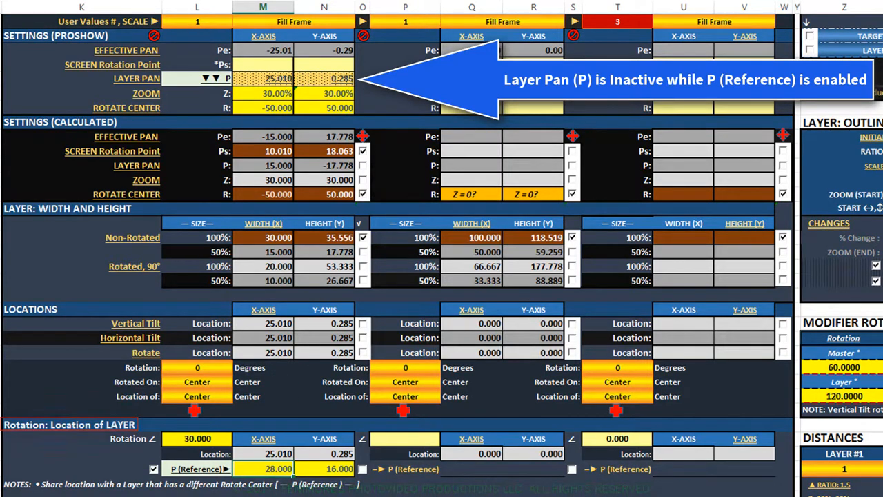
pyautogui.press('BackSpace')
pyautogui.write('-7.')
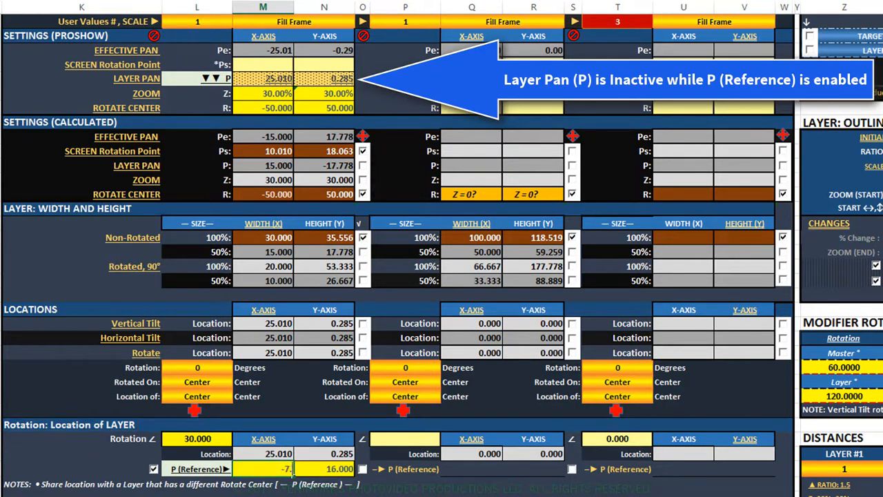
pyautogui.write('981')
pyautogui.press('Tab')
pyautogui.write('20.')
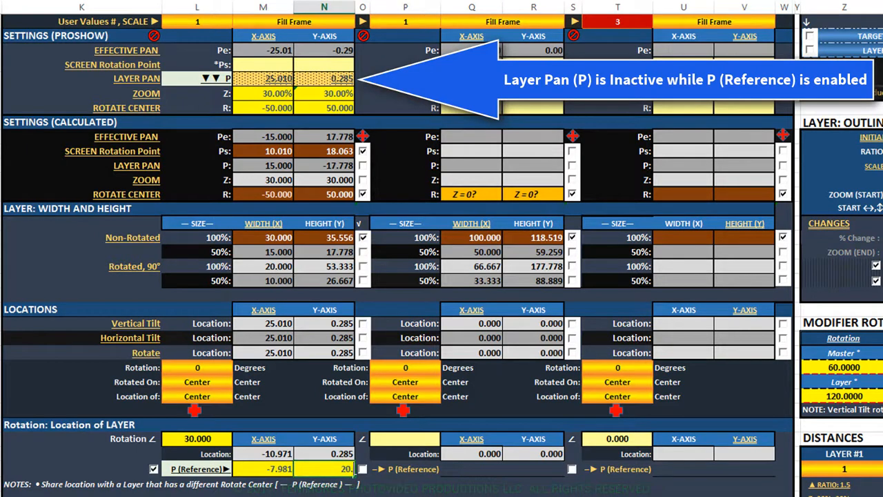
pyautogui.write('125')
pyautogui.press('Return')
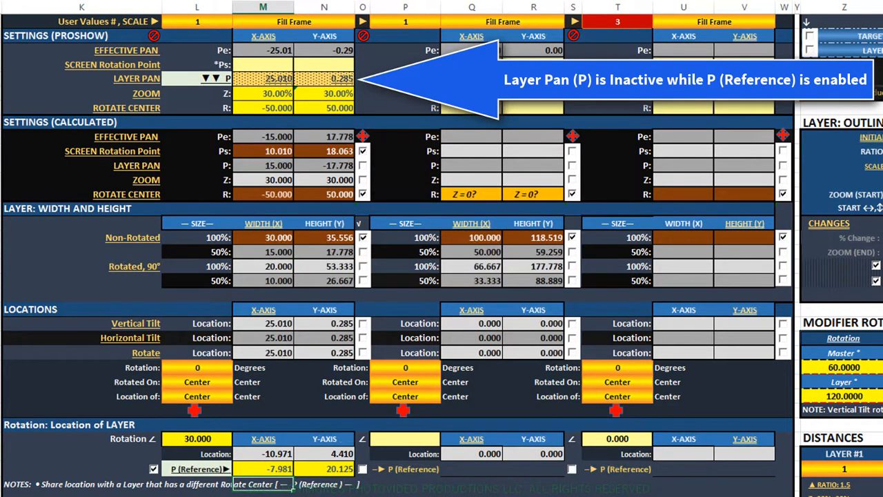
# Set the first layer's Rotate Center in the ProShow settings to 0 on X and -50 on Y
pyautogui.click(278, 108)
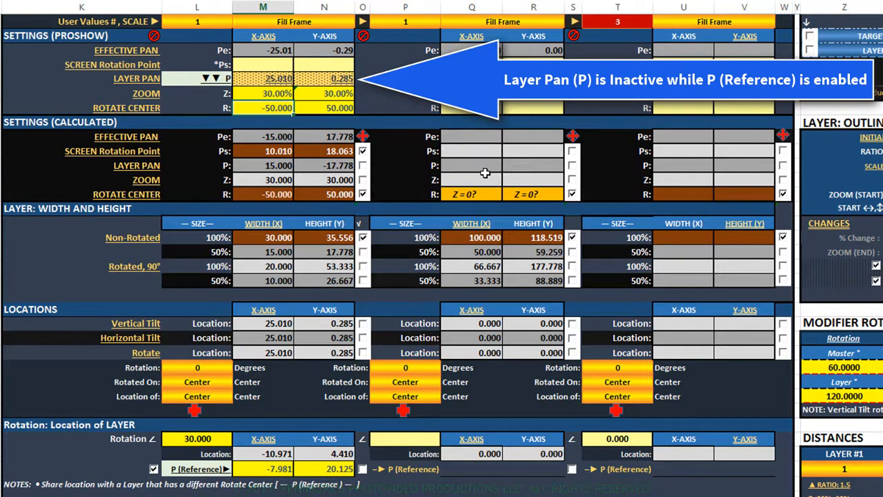
pyautogui.write('0')
pyautogui.press('Tab')
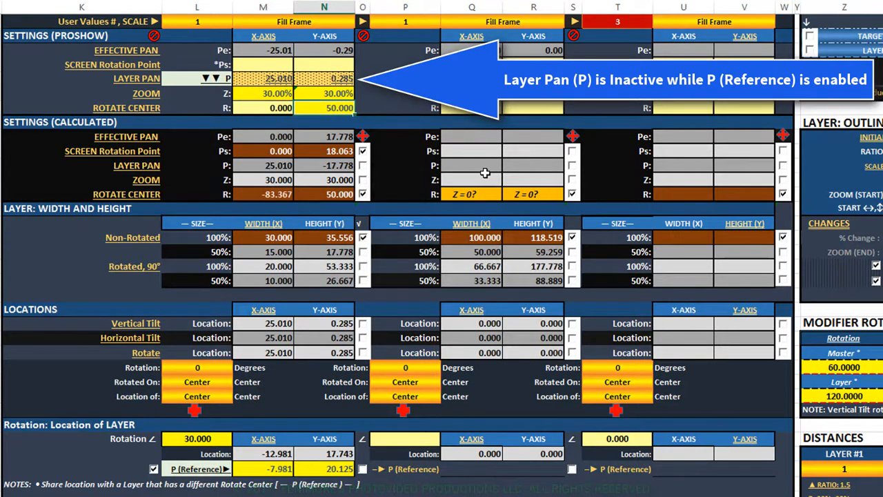
pyautogui.write('-500')
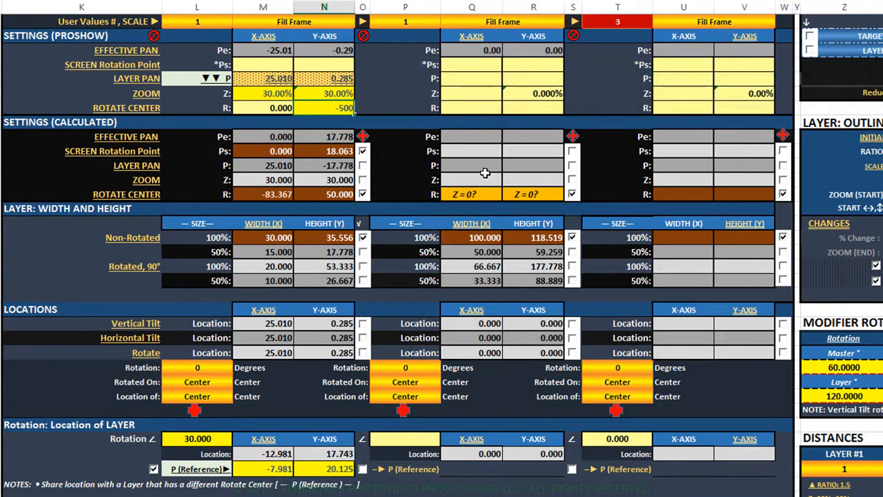
pyautogui.press('BackSpace')
pyautogui.press('Return')
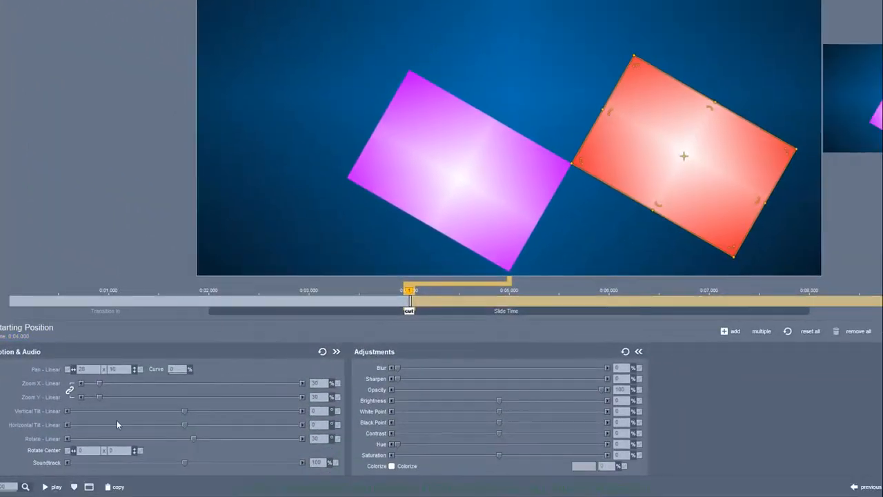
# Switch back to ProShow and set L3's pan to -2.981 x 22.508 and its rotate center Y to -50
pyautogui.doubleClick(84, 369)
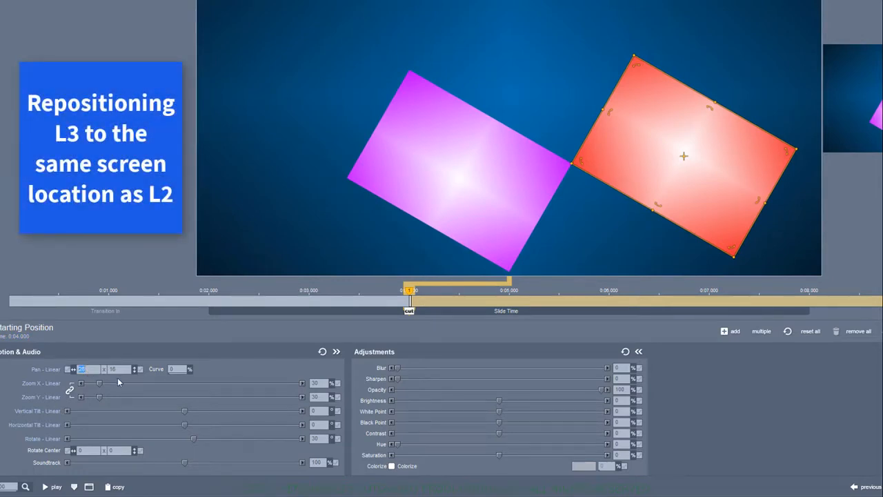
pyautogui.write('-2.881')
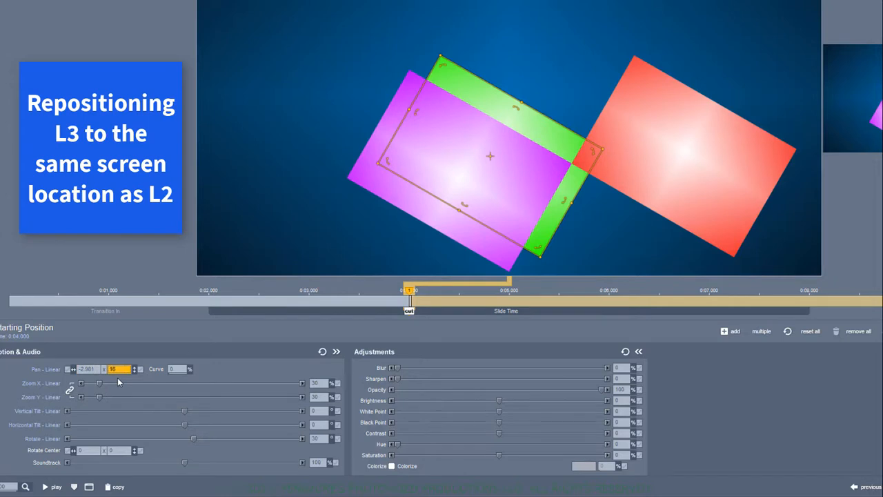
pyautogui.write('22')
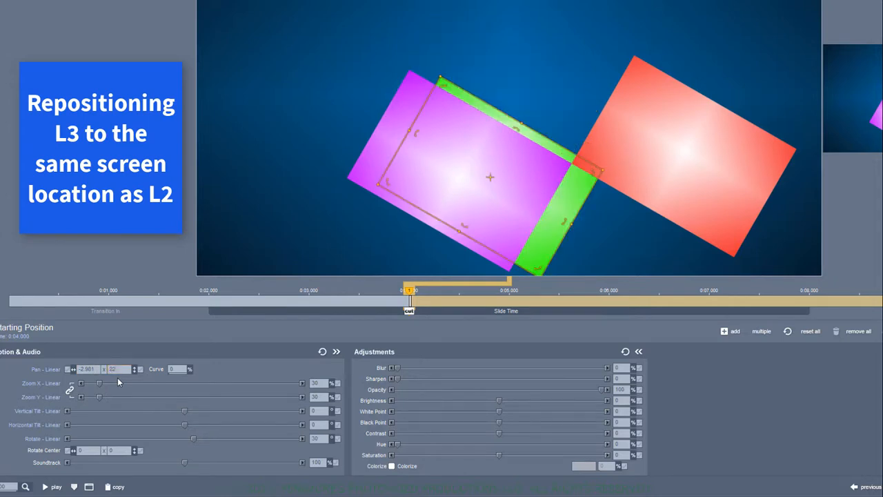
pyautogui.write('.508')
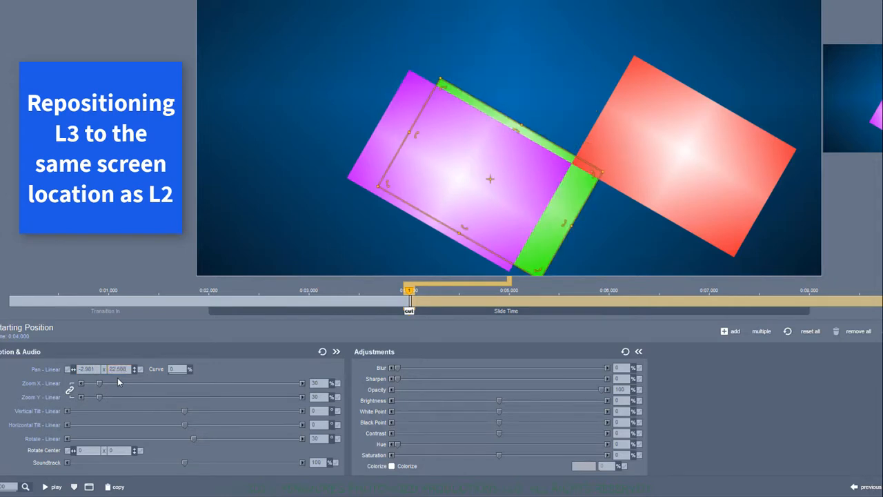
pyautogui.click(75, 468)
pyautogui.write('-58')
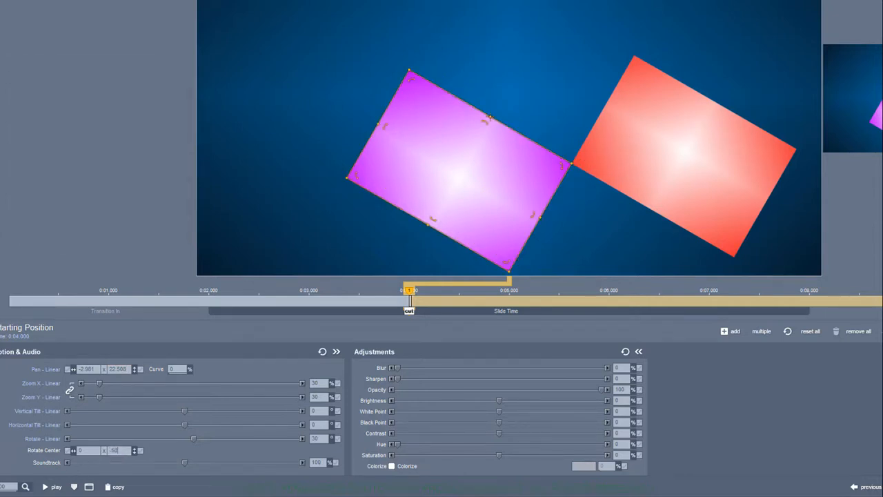
# Copy L3's starting position settings to its next keyframe and select L4 in the preview
pyautogui.rightClick(410, 289)
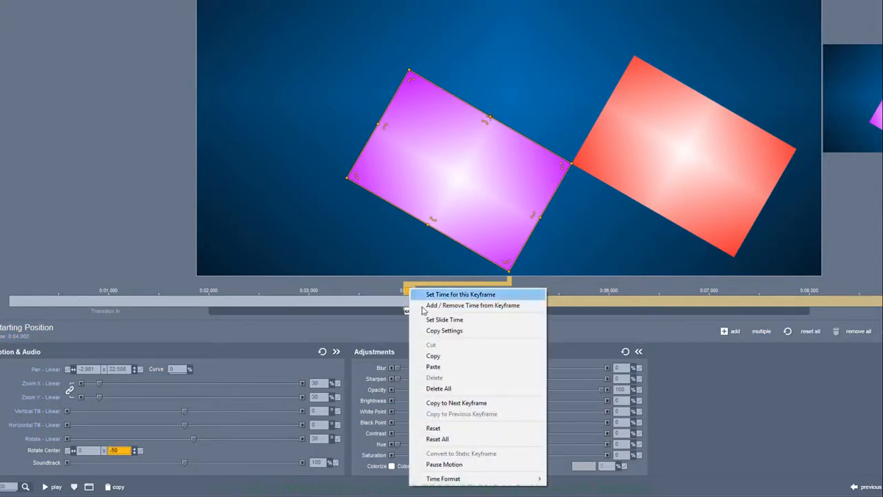
pyautogui.click(460, 402)
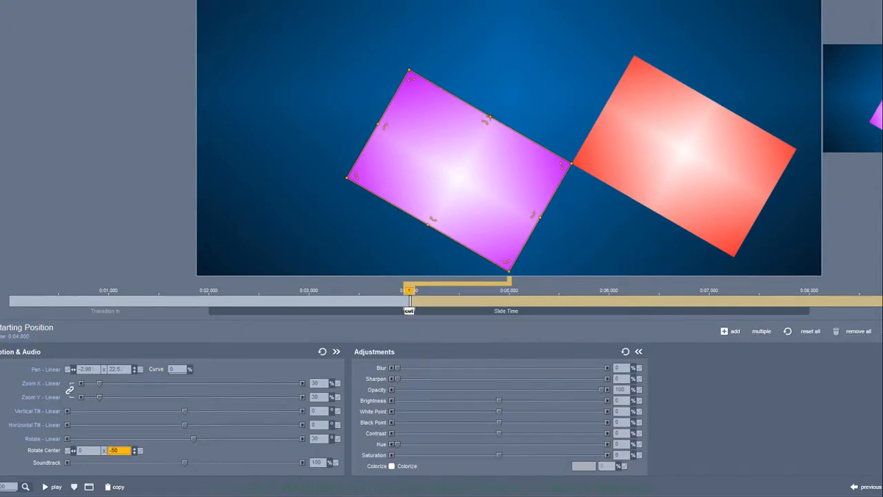
pyautogui.click(684, 155)
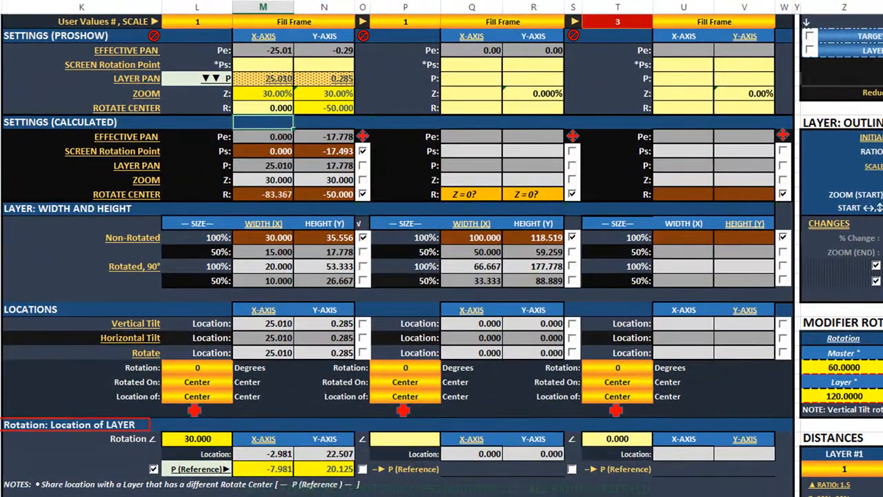
# Switch to the spreadsheet and set the first layer's Rotate Center in the ProShow settings to 50 on X and 0 on Y
pyautogui.click(275, 105)
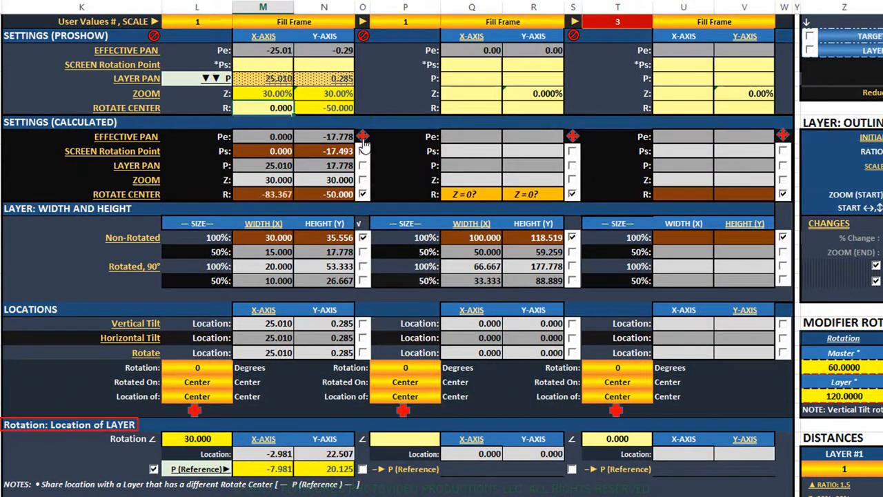
pyautogui.write('50')
pyautogui.press('Tab')
pyautogui.press('BackSpace')
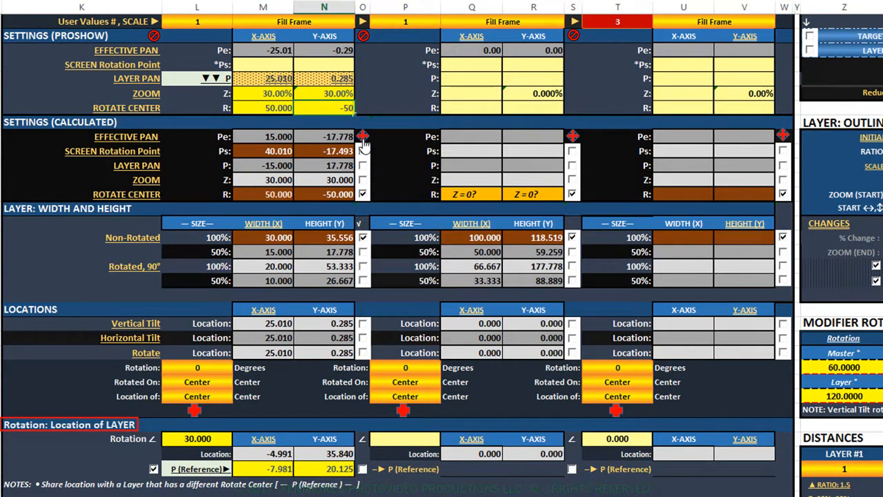
pyautogui.write('-50')
pyautogui.press('BackSpace')
pyautogui.press('BackSpace')
pyautogui.press('Return')
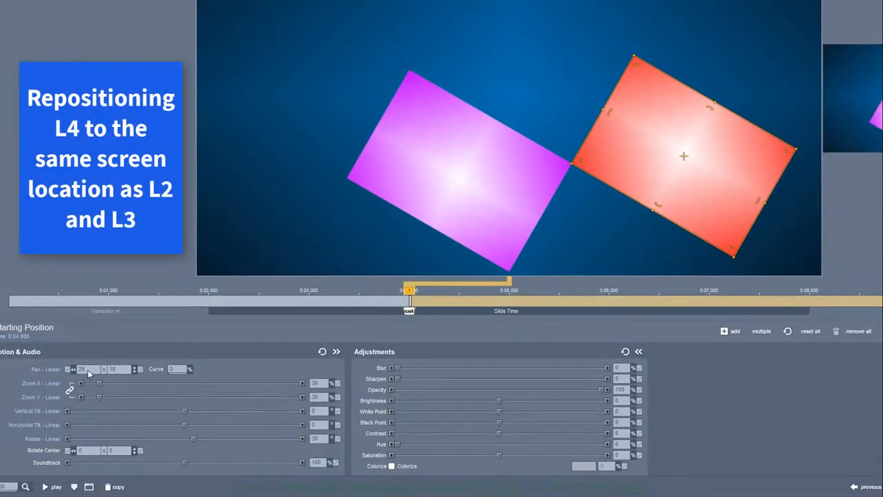
# Switch back to ProShow and set L4's starting pan to -9.991 x 33.458
pyautogui.click(87, 369)
pyautogui.write('-9')
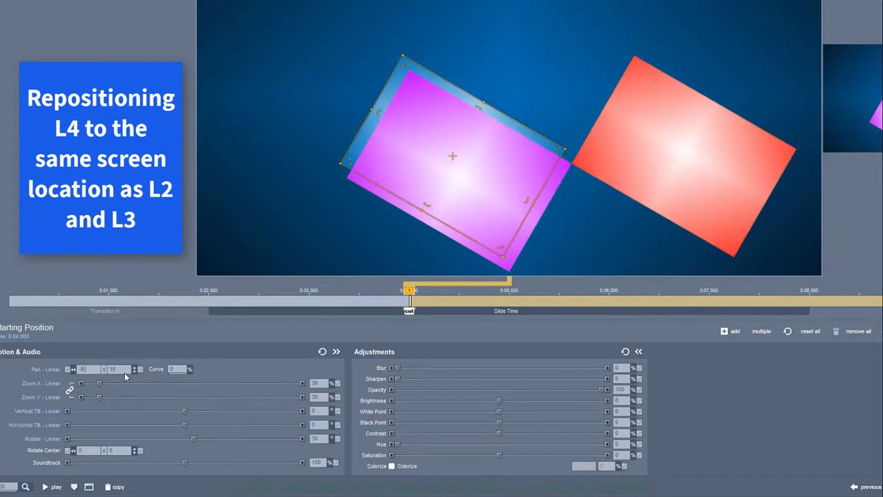
pyautogui.write('.991')
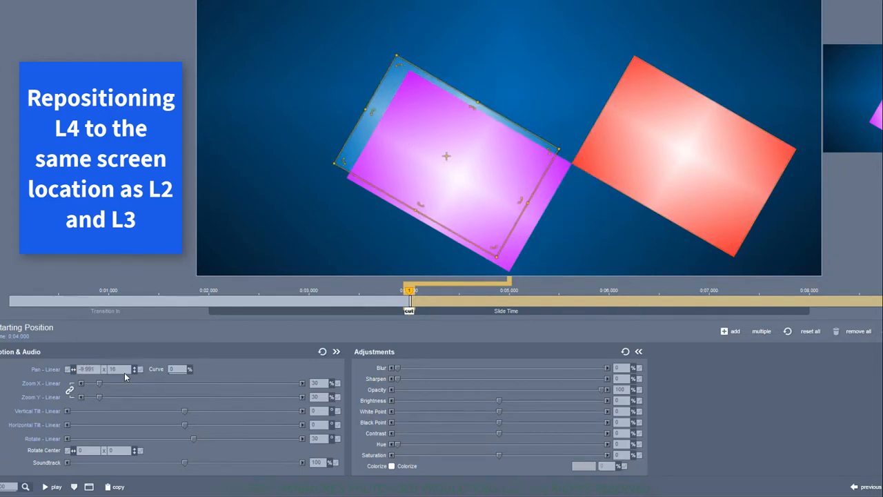
pyautogui.press('Tab')
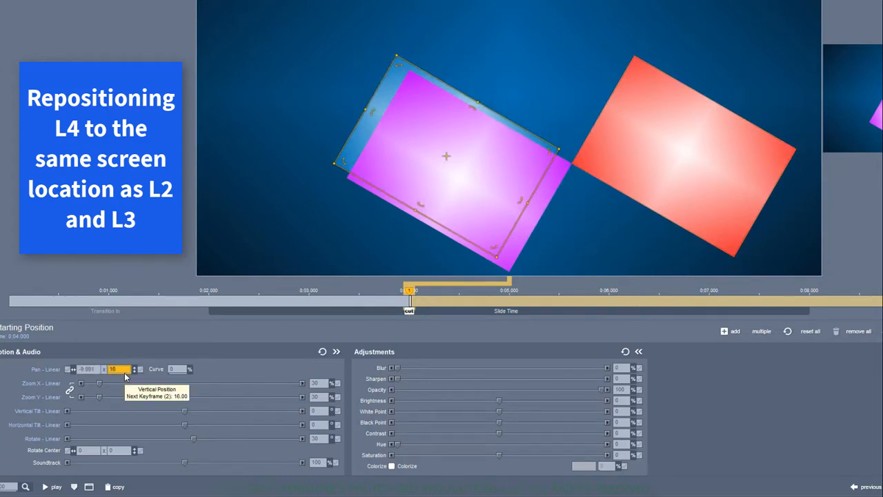
pyautogui.write('33')
pyautogui.press('Return')
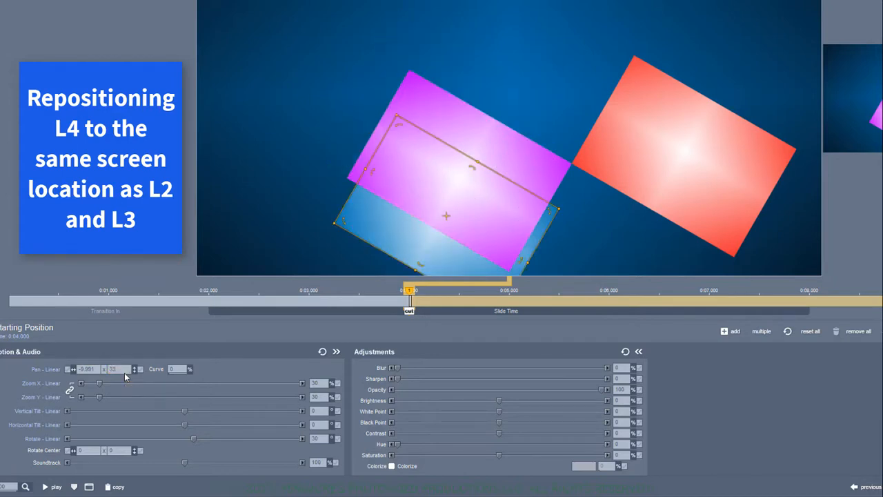
pyautogui.write('.458')
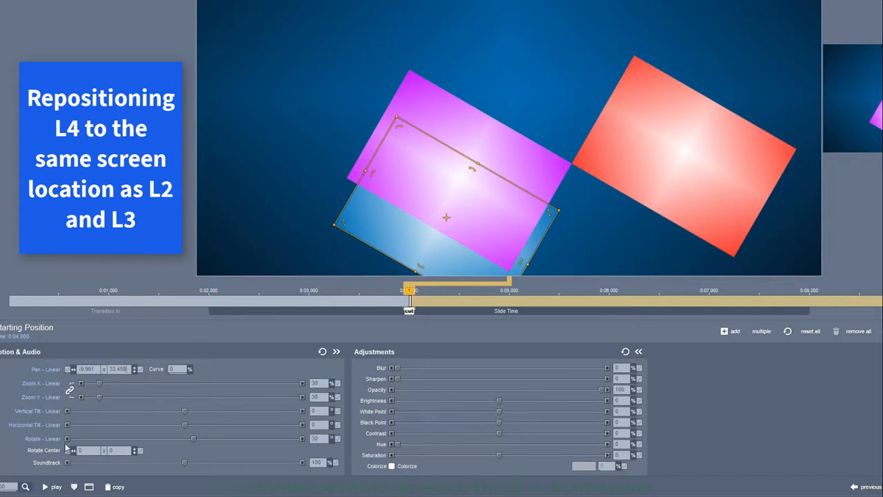
# Set L4's rotate center X to 50 and copy its starting position settings to the next keyframe
pyautogui.click(114, 452)
pyautogui.click(81, 450)
pyautogui.write('50')
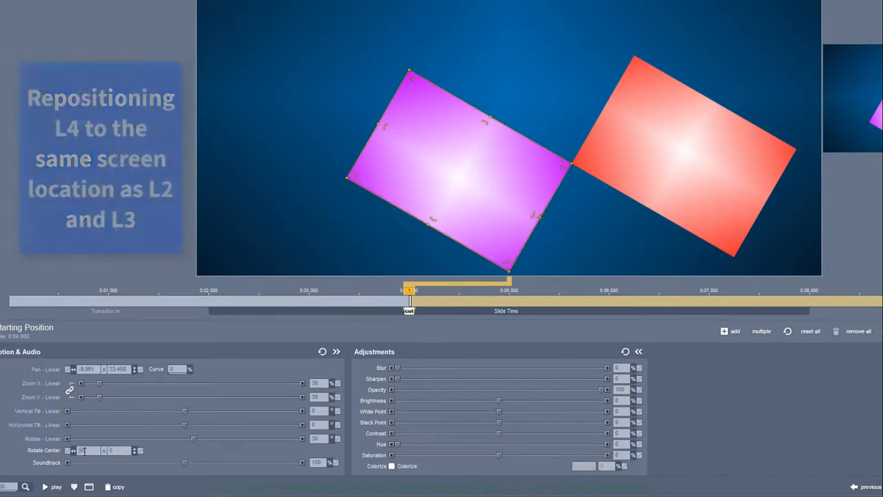
pyautogui.rightClick(409, 290)
pyautogui.click(459, 407)
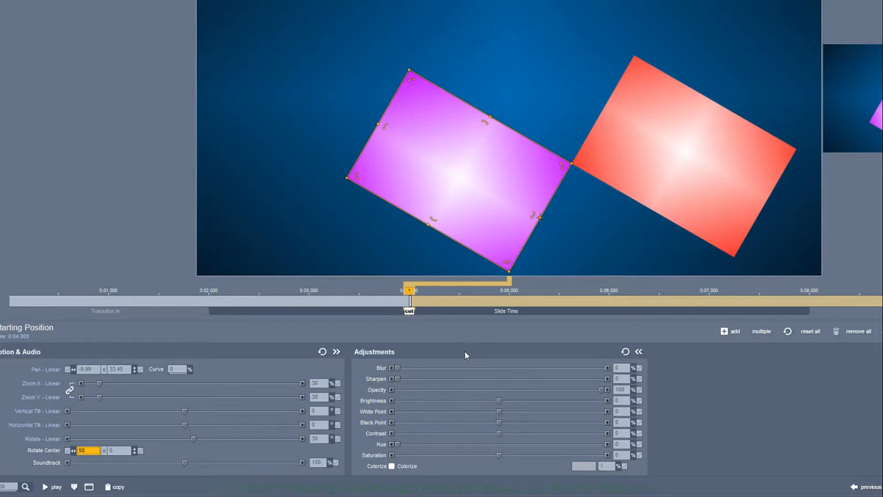
# Add a third keyframe to L4 at 0:06.000 on the timeline
pyautogui.click(509, 292)
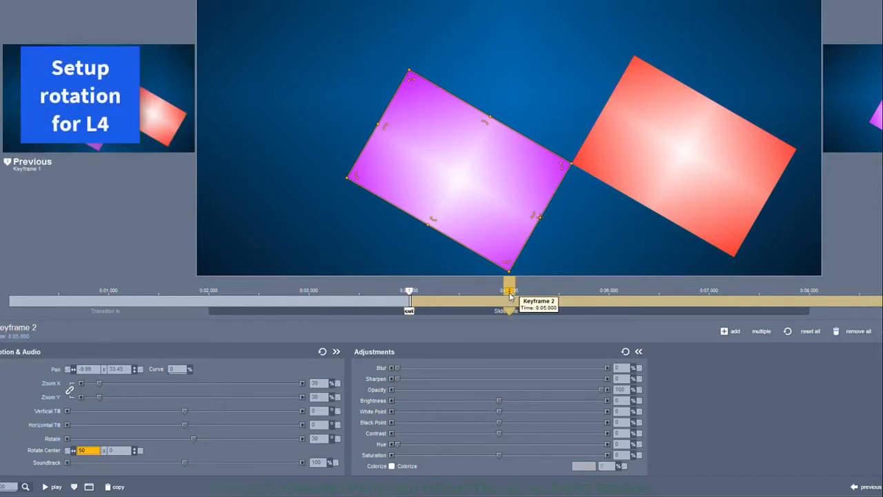
pyautogui.doubleClick(609, 296)
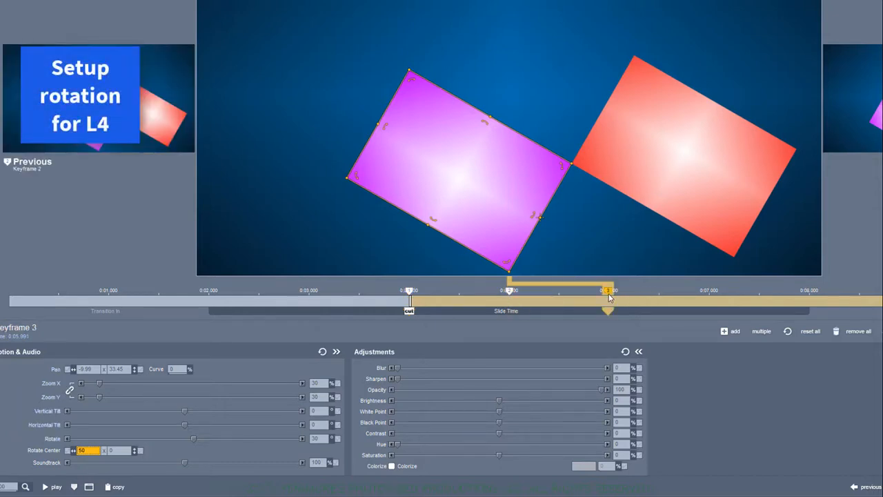
pyautogui.moveTo(609, 295); pyautogui.dragTo(611, 295)
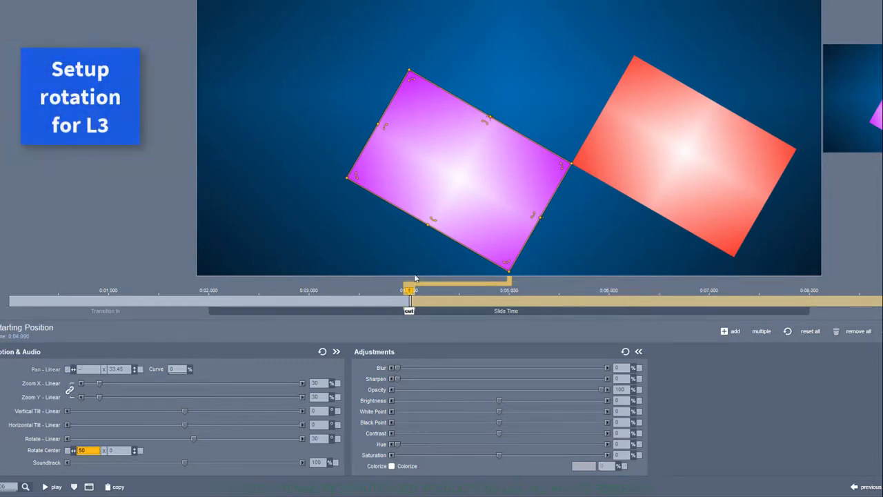
# Add a third keyframe to L3 at 0:06.000 and reselect its keyframe 2
pyautogui.moveTo(510, 297); pyautogui.dragTo(509, 294)
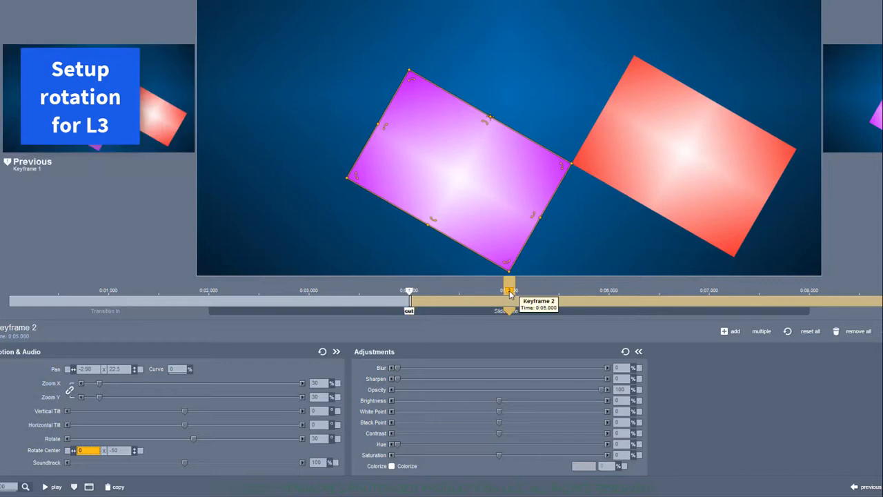
pyautogui.click(609, 293)
pyautogui.click(509, 290)
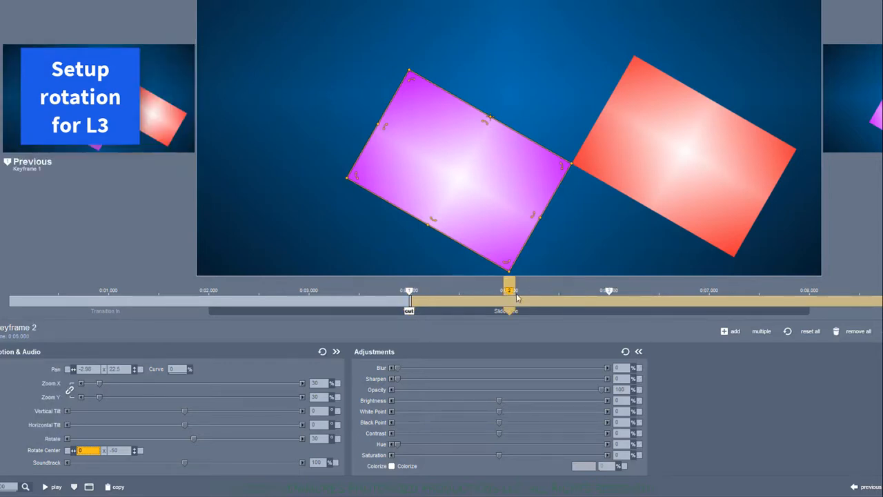
# Enable the keyframe 2 rotation value for L3 and the keyframe 2 pan and rotation values for L4
pyautogui.click(337, 438)
pyautogui.click(67, 369)
pyautogui.click(140, 370)
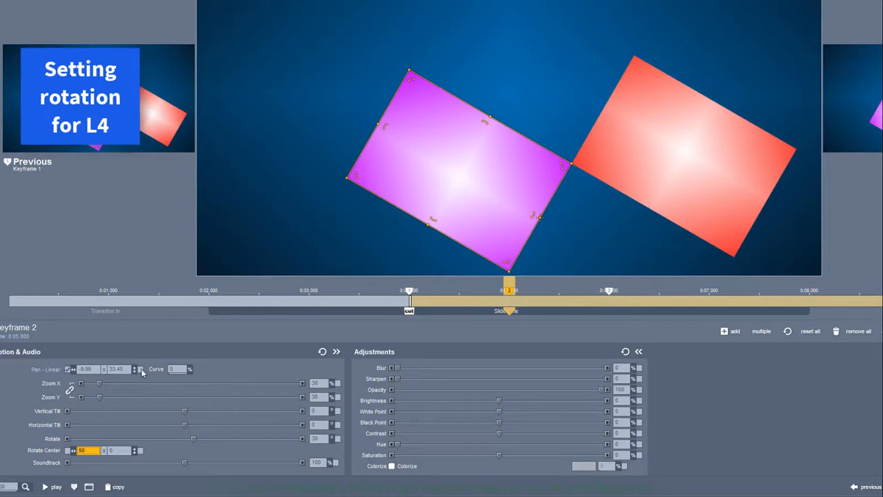
pyautogui.click(338, 439)
# Set L4's rotation at keyframe 3 to -150 degrees and copy the settings to the next keyframe
pyautogui.click(608, 291)
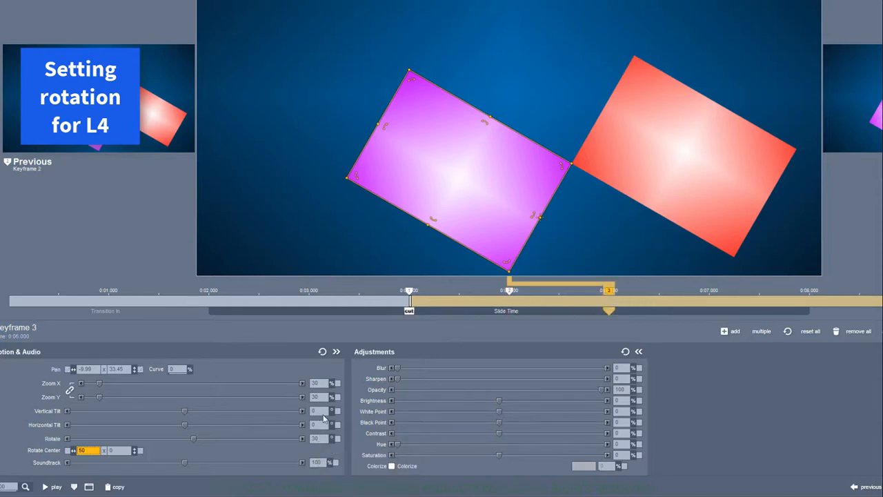
pyautogui.click(317, 438)
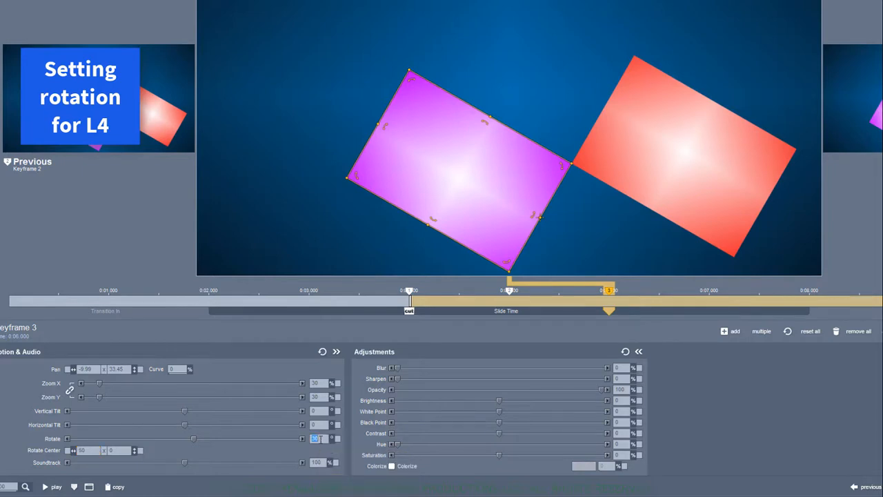
pyautogui.write('-150')
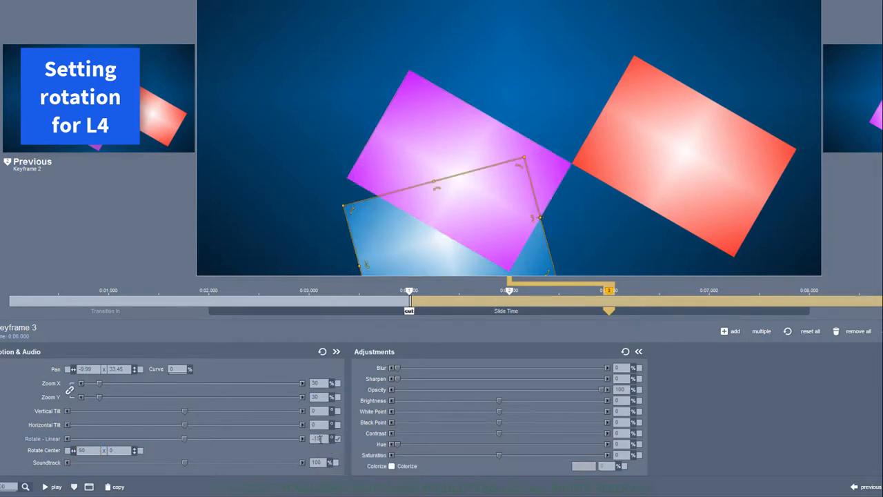
pyautogui.rightClick(612, 286)
pyautogui.click(662, 405)
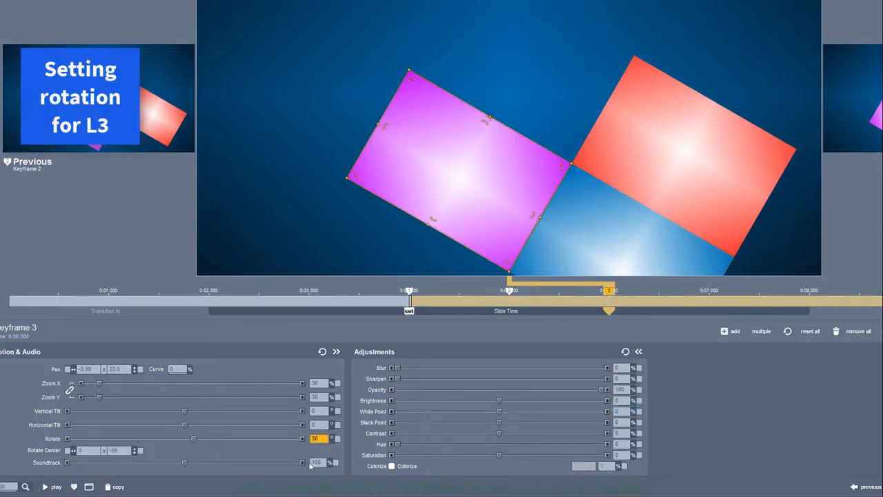
# Set L3's rotation at keyframe 3 to 210 degrees and copy the settings to the next keyframe
pyautogui.write('210')
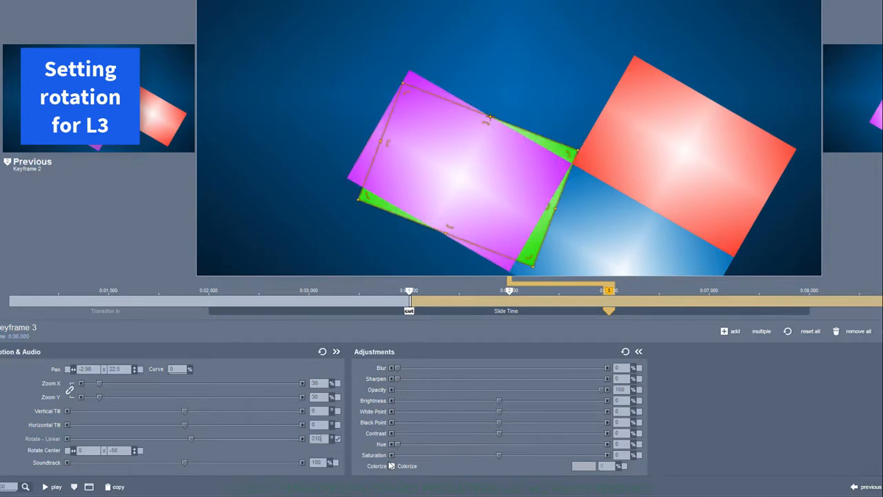
pyautogui.rightClick(614, 288)
pyautogui.click(655, 404)
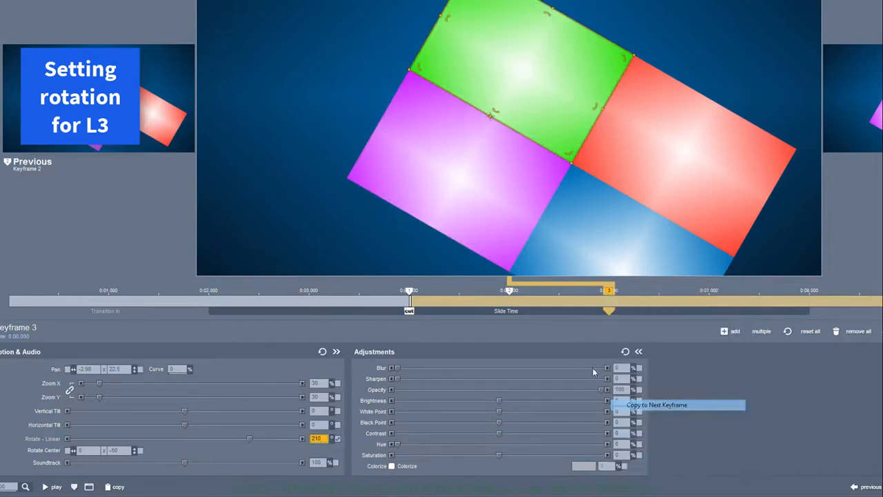
# Preview the L3 and L4 rotation animation by scrubbing the timeline from the first keyframe past keyframe 3
pyautogui.click(409, 291)
pyautogui.moveTo(303, 315); pyautogui.dragTo(434, 311)
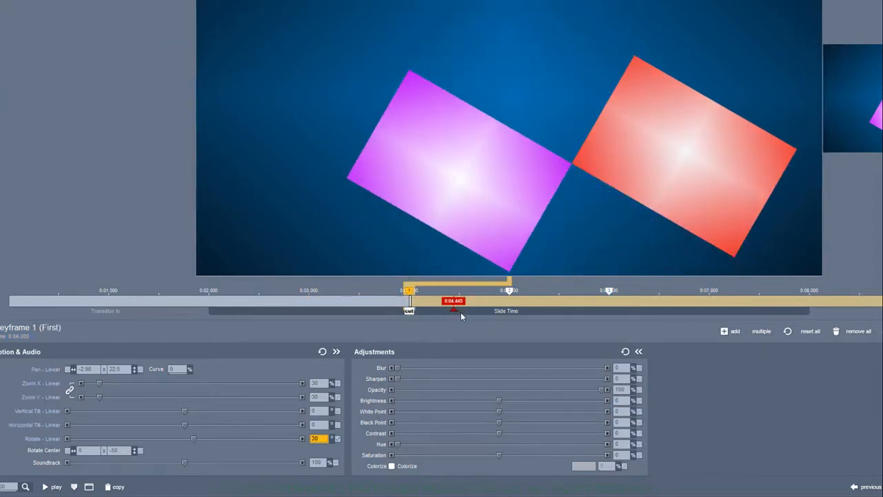
pyautogui.moveTo(493, 314); pyautogui.dragTo(711, 302)
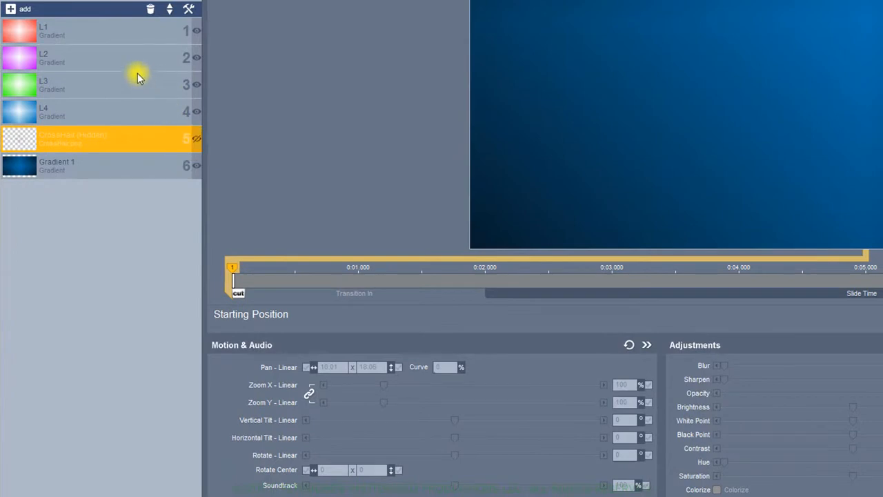
# In the spreadsheet, turn off the first layer's P (Reference) and set its Rotate Center to -50 on X and 50 on Y
pyautogui.click(126, 55)
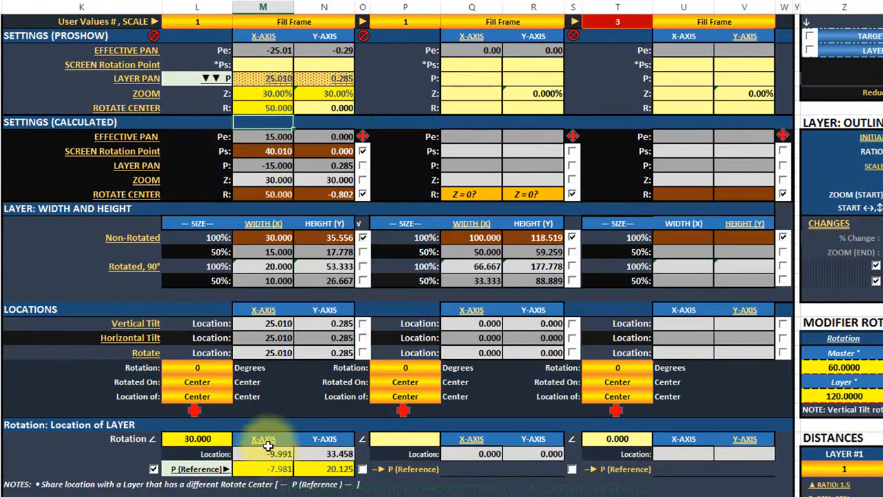
pyautogui.click(153, 468)
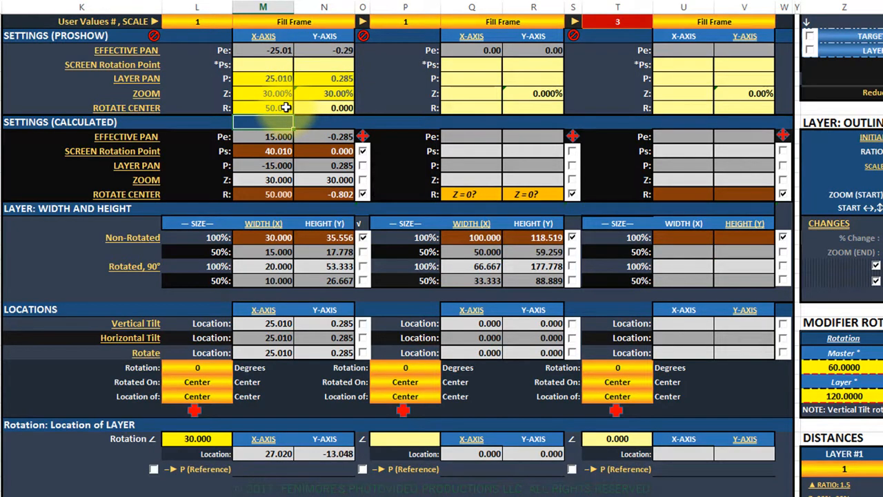
pyautogui.click(285, 108)
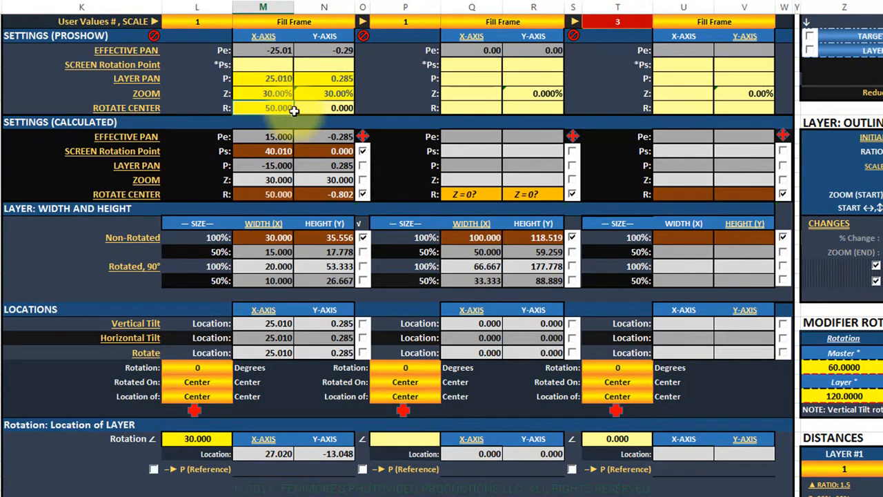
pyautogui.press('Tab')
pyautogui.write('50')
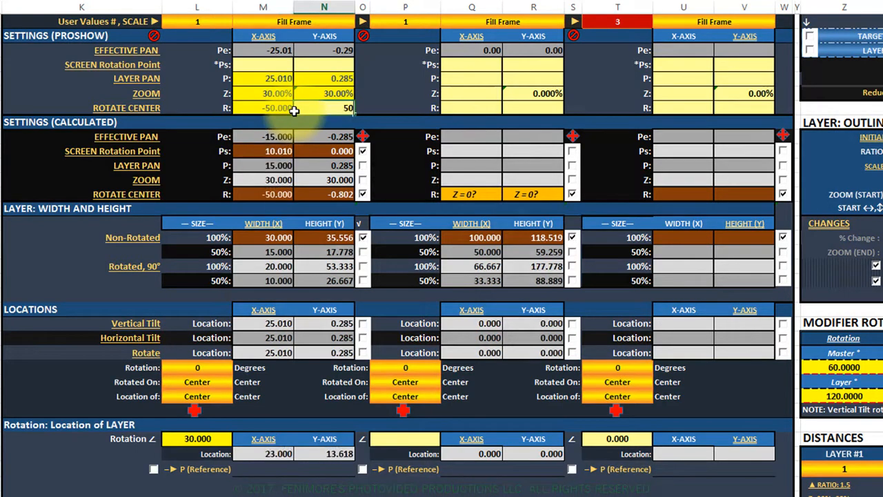
pyautogui.press('Return')
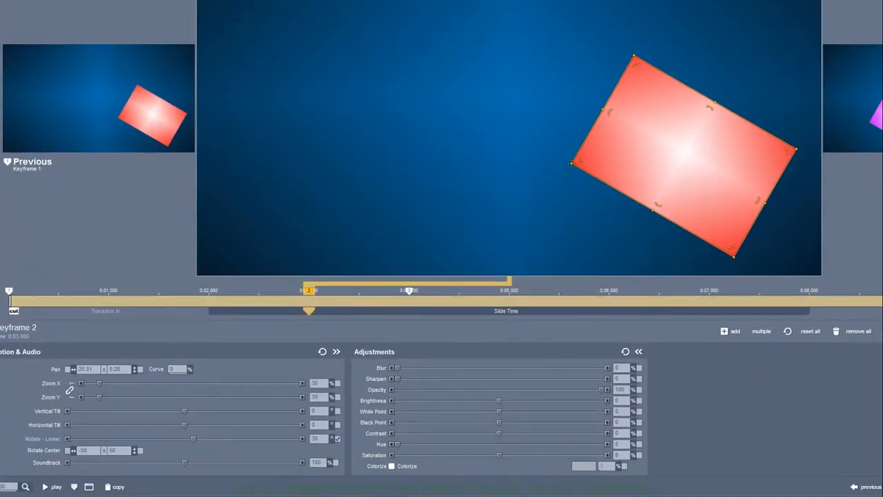
# Add a diamond-shaped brown gradient layer above L1 with a resolution of 3000 x 2000 px
pyautogui.click(0, 189)
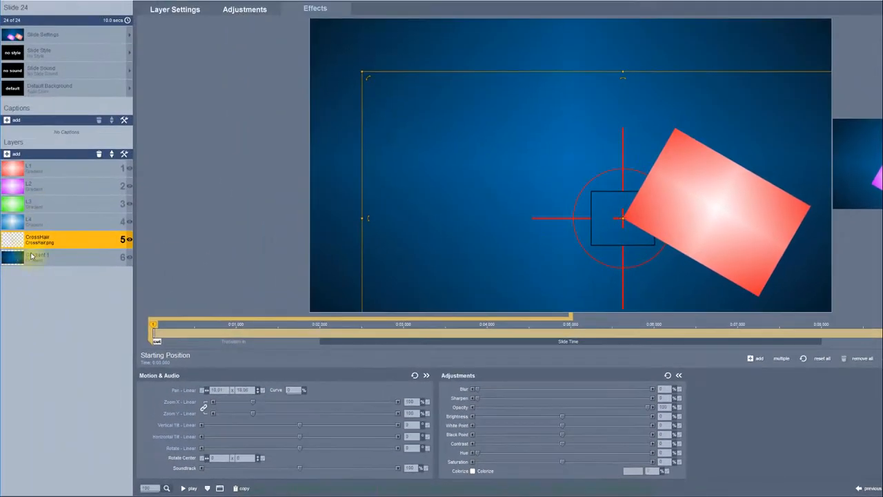
pyautogui.click(38, 167)
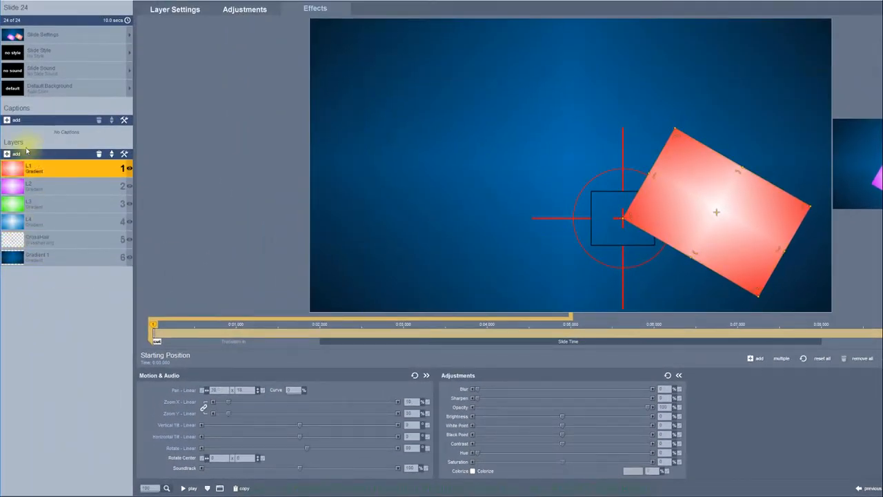
pyautogui.click(15, 153)
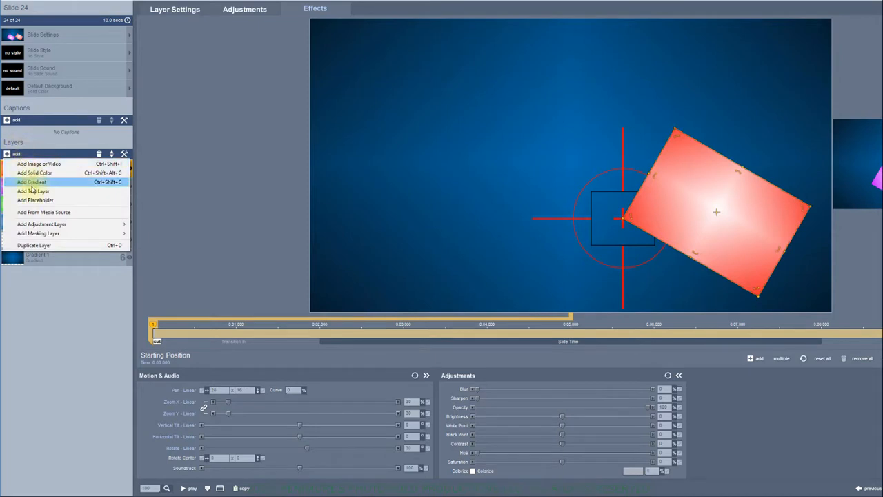
pyautogui.click(32, 181)
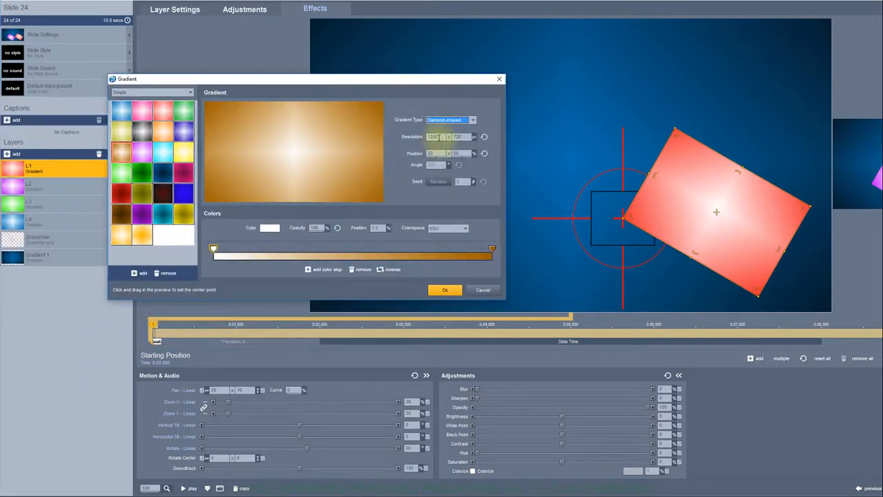
pyautogui.click(438, 136)
pyautogui.write('3000')
pyautogui.press('Tab')
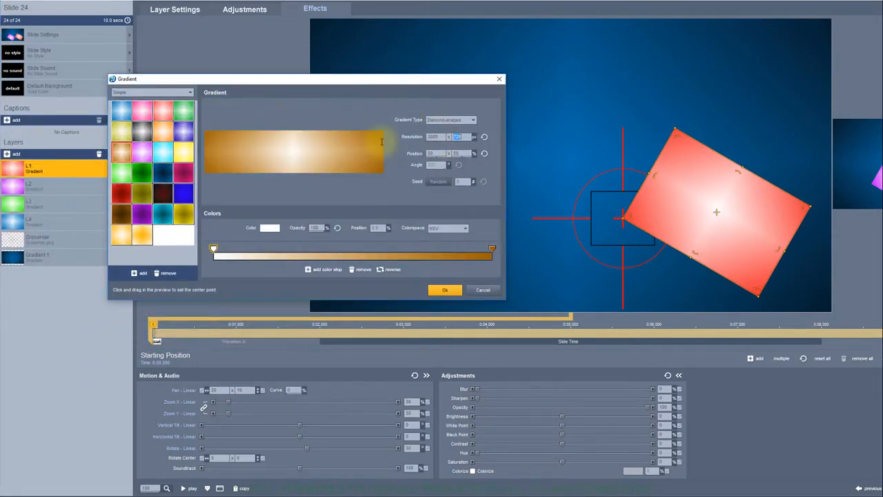
pyautogui.write('2000')
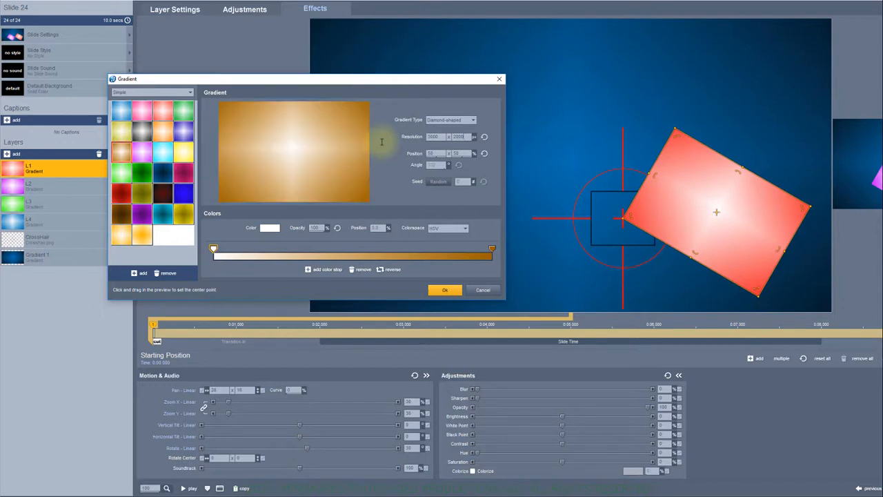
pyautogui.click(447, 290)
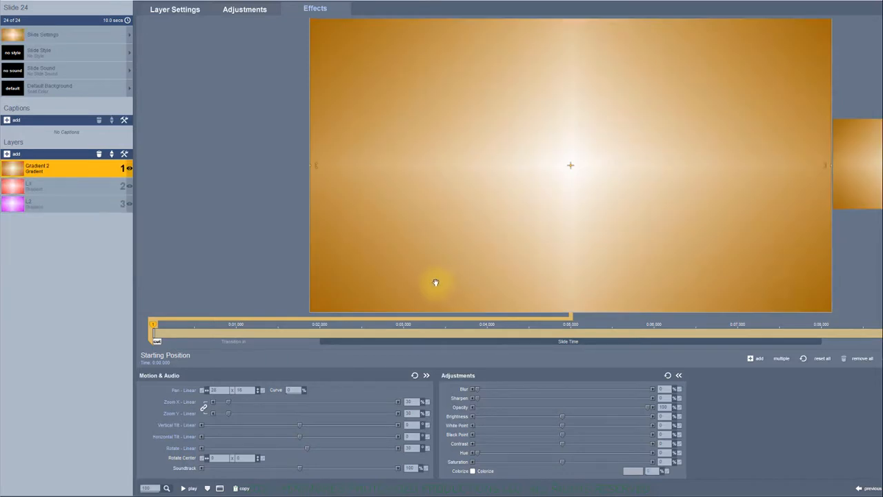
# Set the new gradient layer's zoom to 60% and its rotation to 30 degrees
pyautogui.click(411, 402)
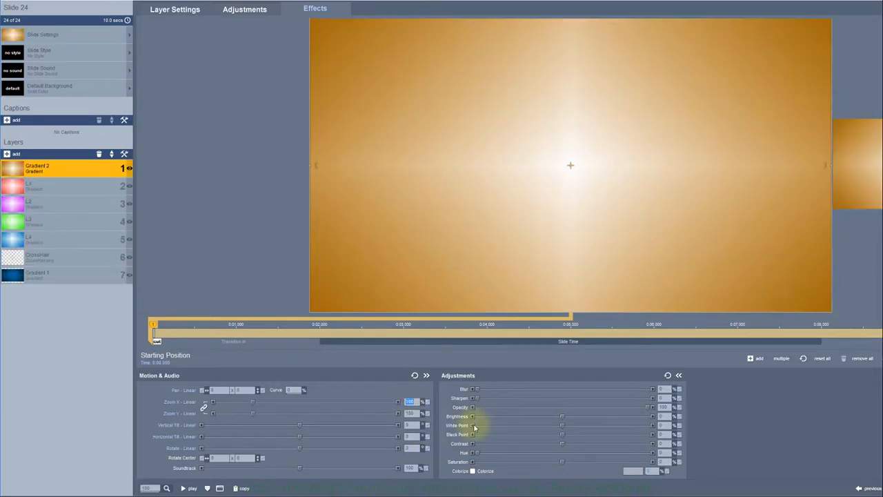
pyautogui.write('50')
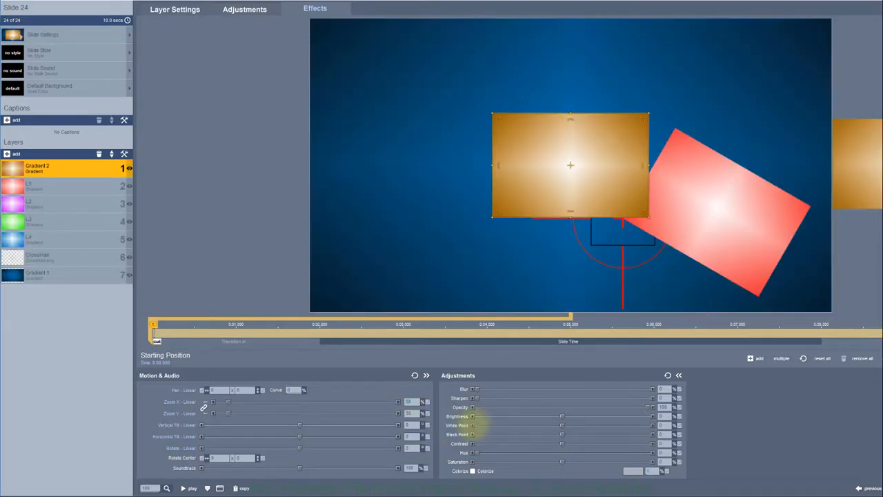
pyautogui.click(410, 402)
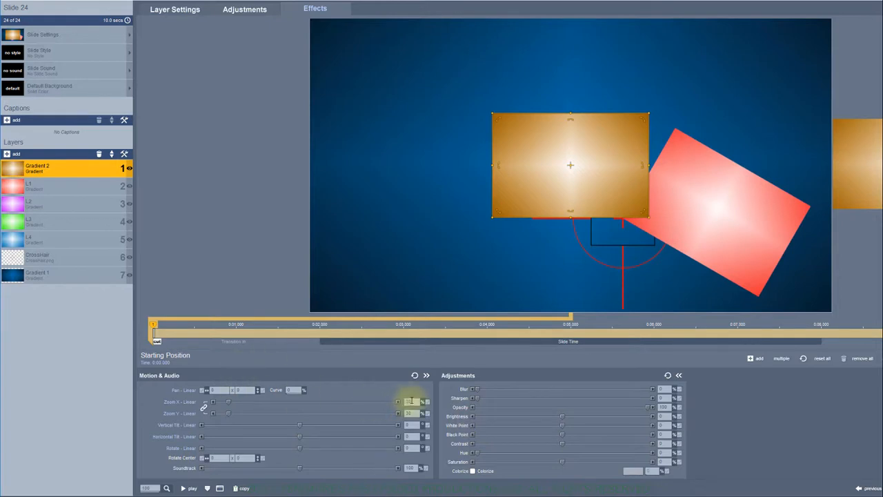
pyautogui.write('100')
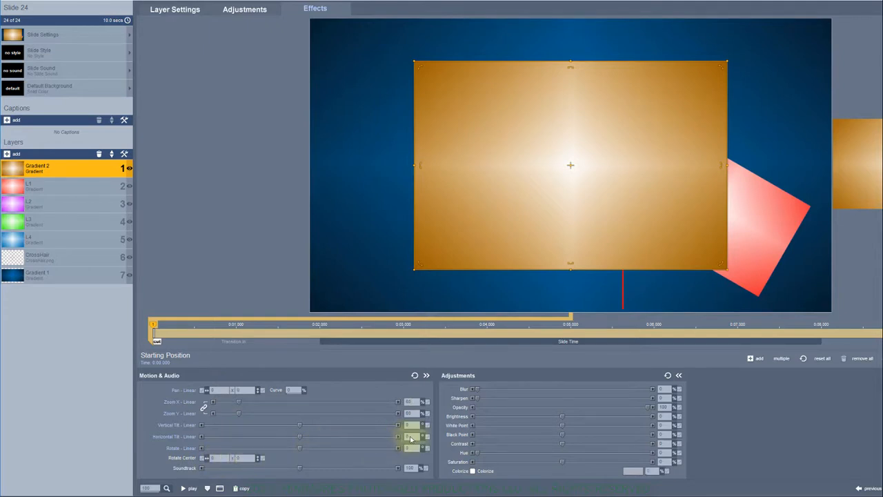
pyautogui.write('30')
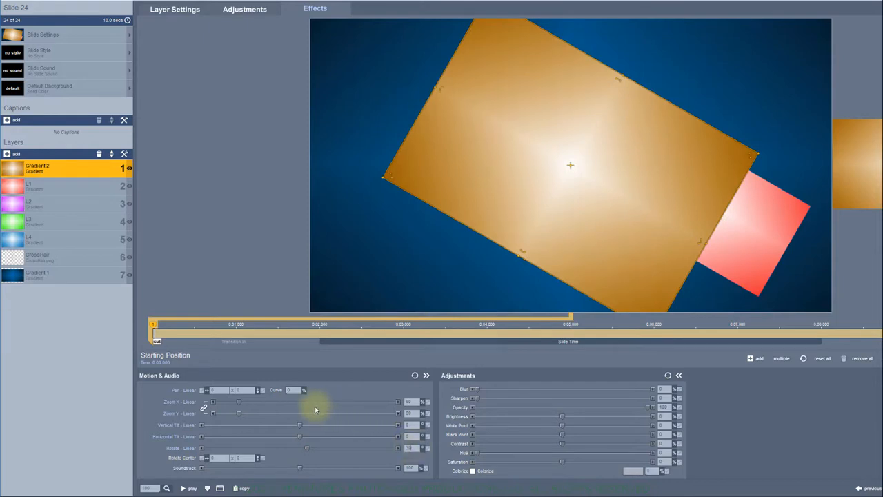
# Position the gradient layer at pan 10.01 x 18.063 and set its opacity to 60%
pyautogui.click(215, 391)
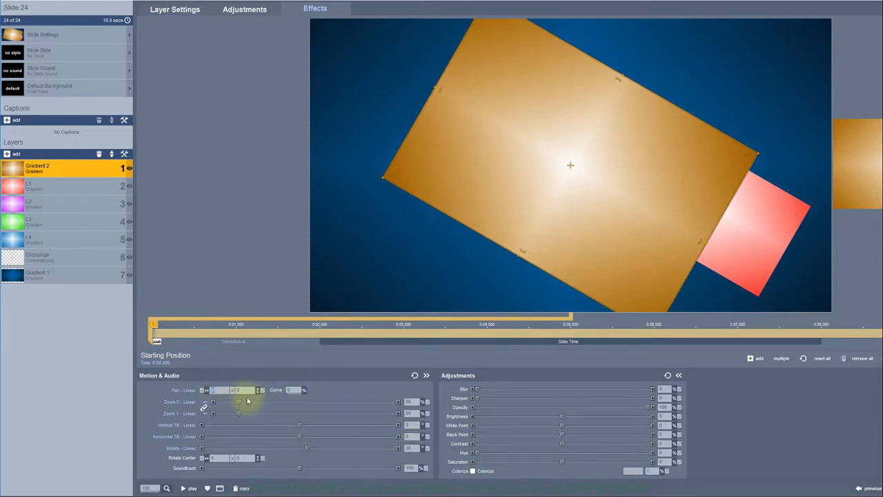
pyautogui.write('10.0')
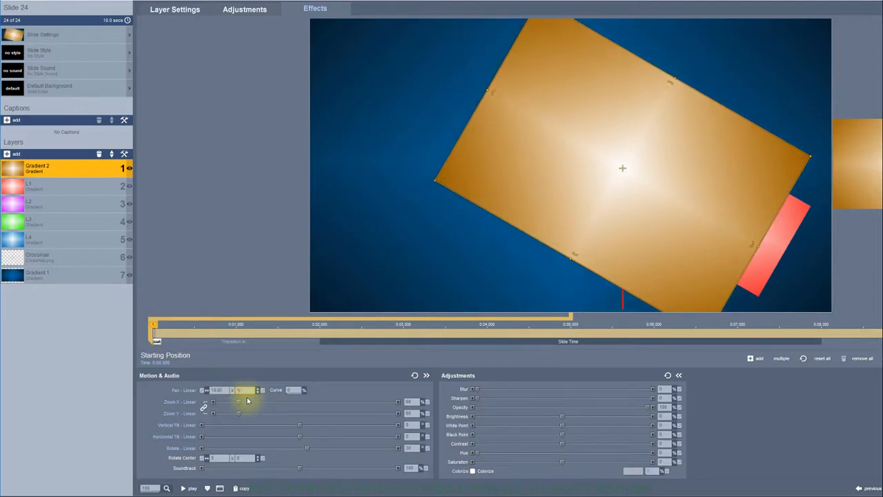
pyautogui.write('10.063')
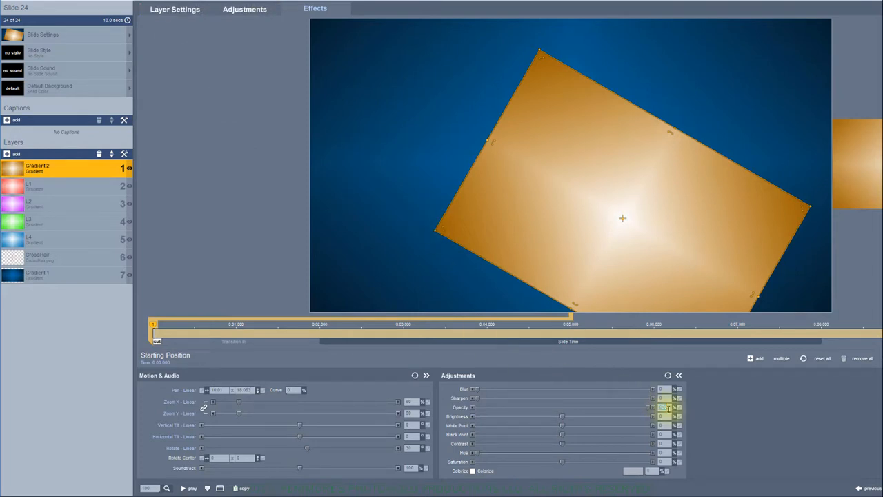
pyautogui.write('60')
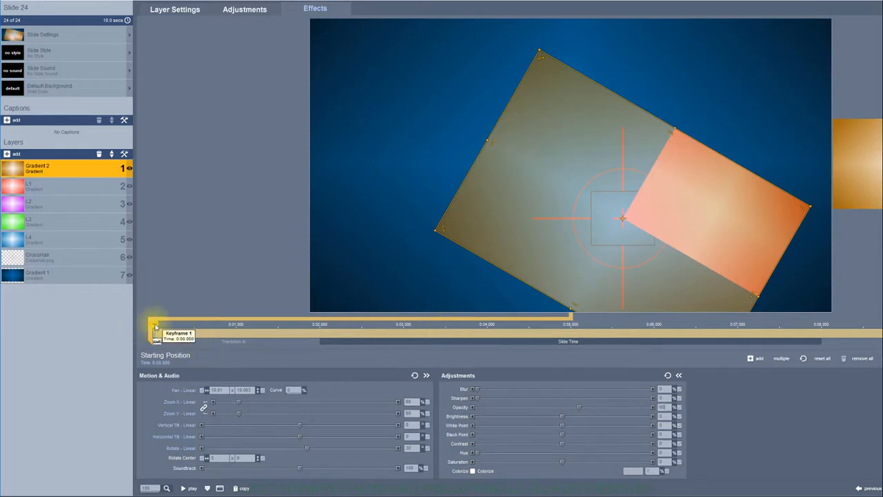
# Move the gradient layer's first keyframe to 6 seconds, then add a keyframe at 7 seconds and another midway between them
pyautogui.moveTo(154, 326); pyautogui.dragTo(656, 332)
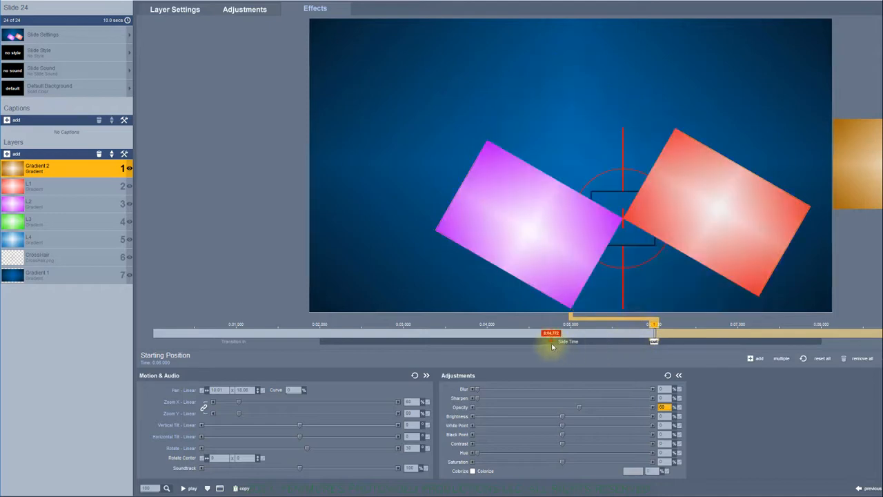
pyautogui.doubleClick(739, 329)
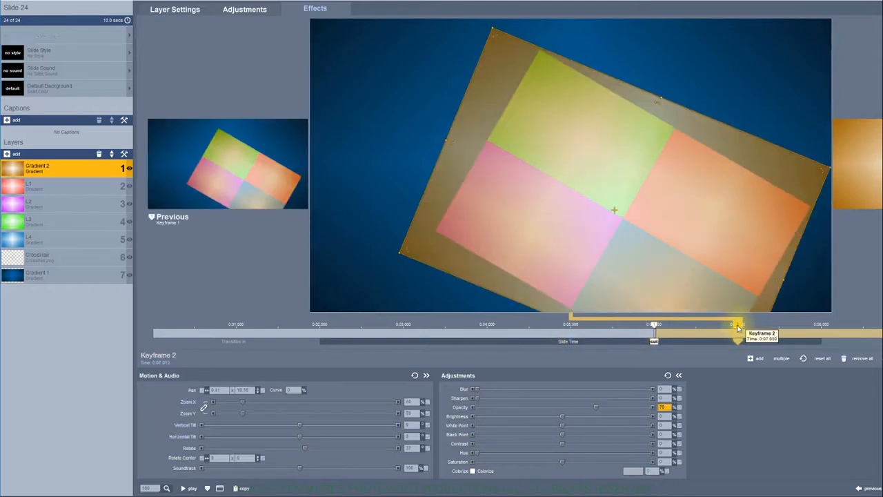
pyautogui.click(655, 324)
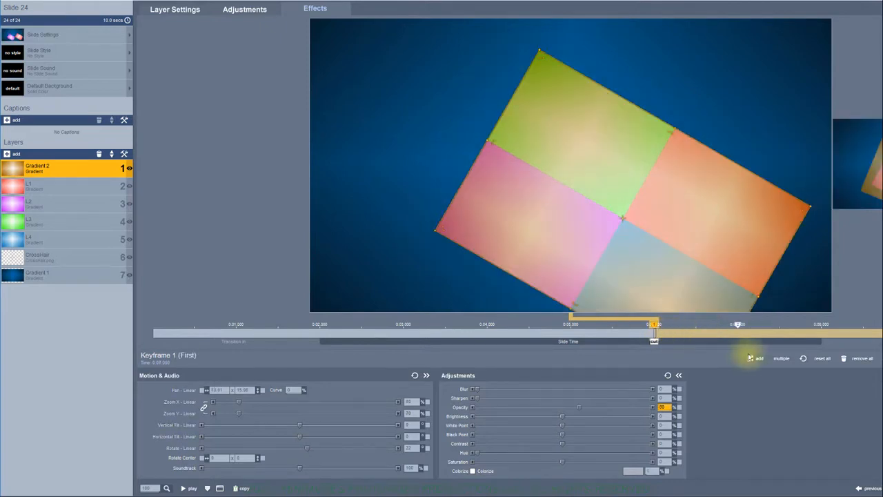
pyautogui.click(761, 358)
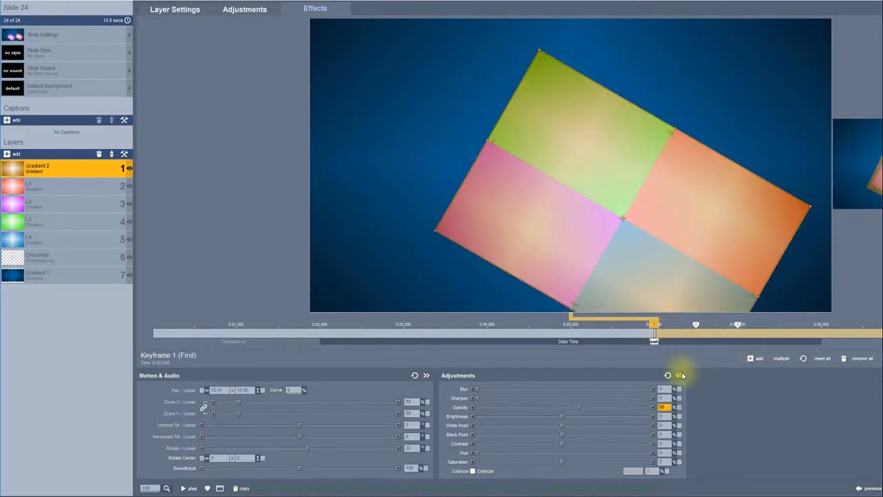
pyautogui.click(698, 328)
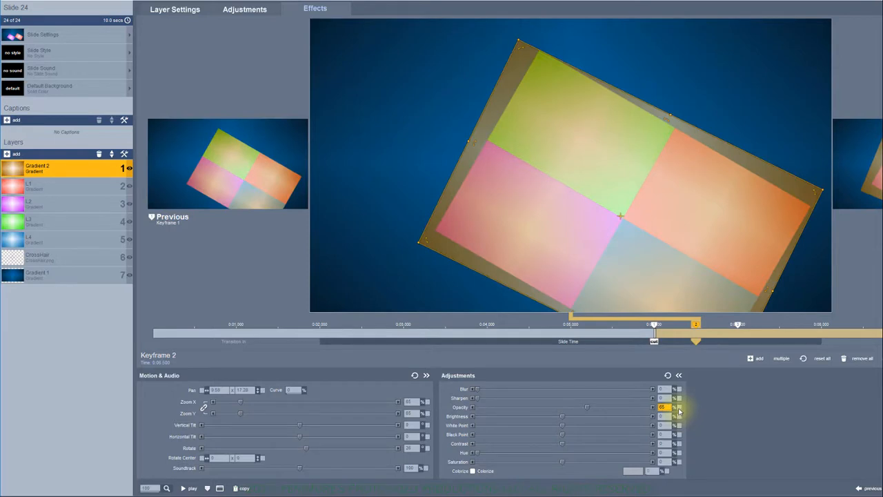
# Set the gradient layer's opacity to 0% at keyframe 1 and reset it to the default 100% at keyframe 2
pyautogui.click(655, 324)
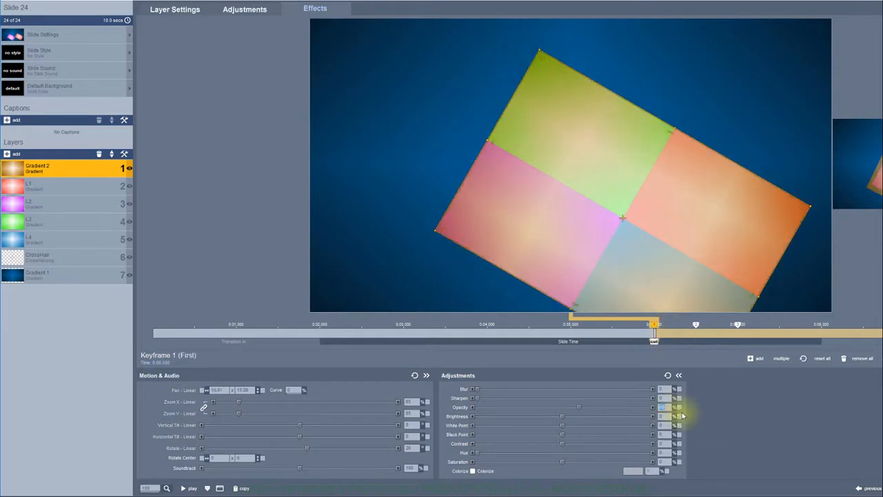
pyautogui.write('0')
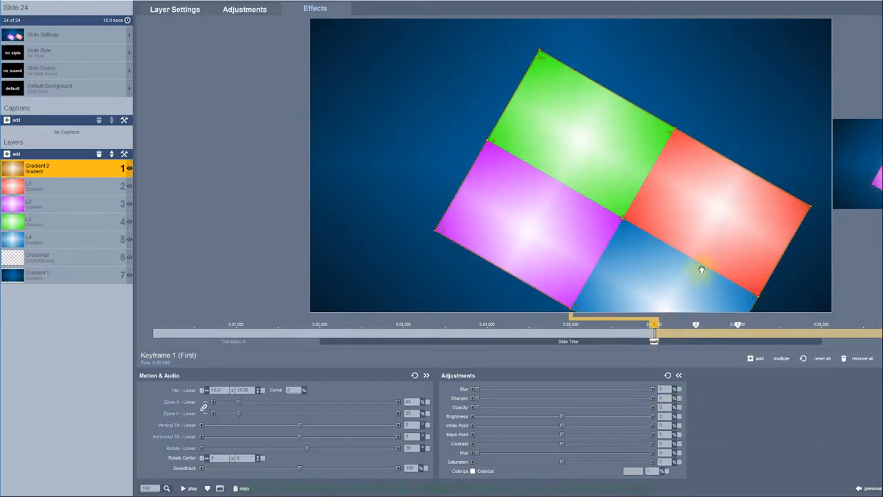
pyautogui.click(698, 328)
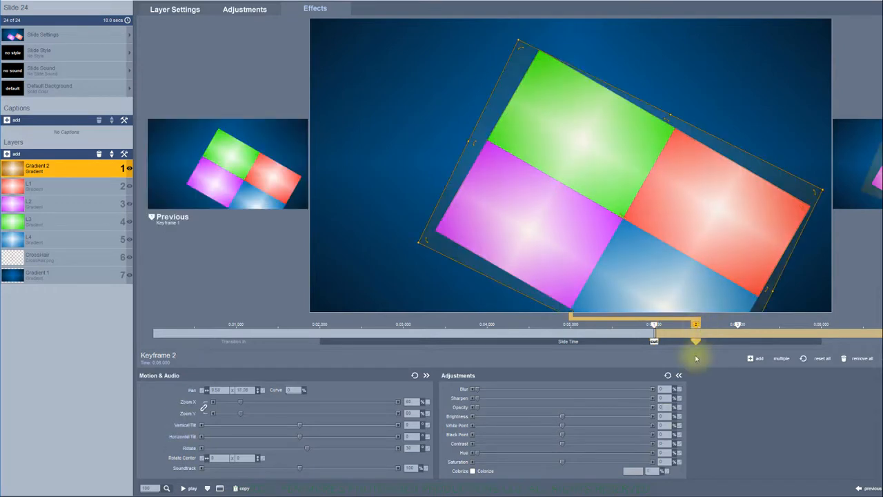
pyautogui.rightClick(663, 408)
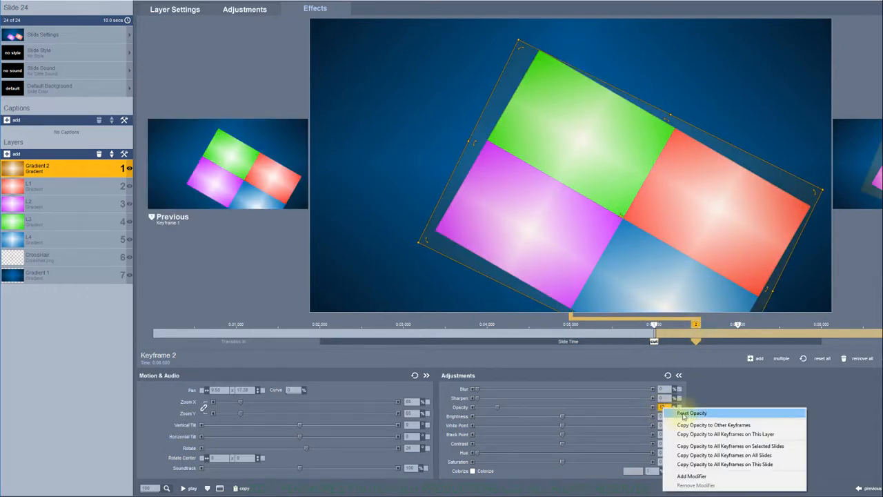
pyautogui.click(684, 414)
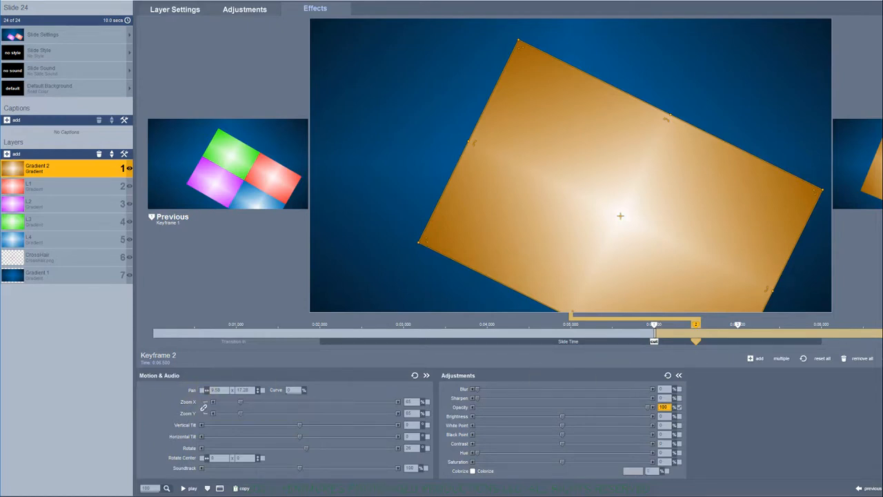
# Set the gradient layer's pan at keyframe 2 to 10.01 x 18.063 and compare its placement with keyframe 1
pyautogui.click(882, 324)
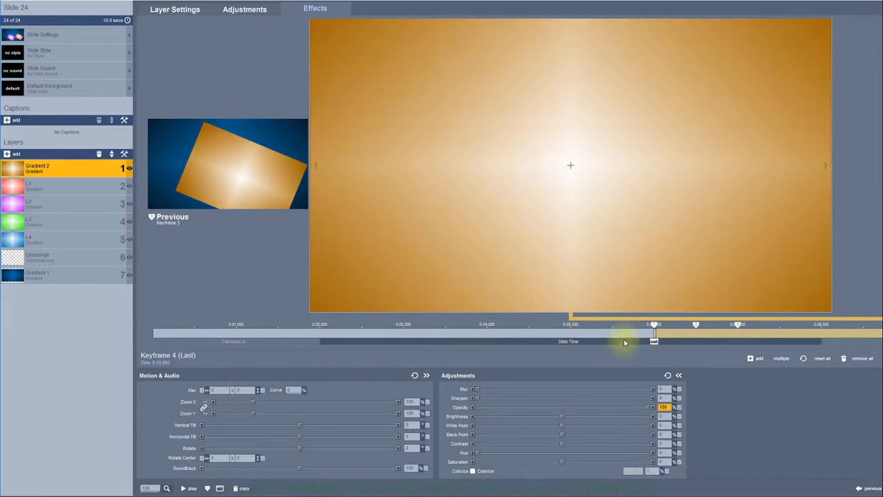
pyautogui.click(738, 325)
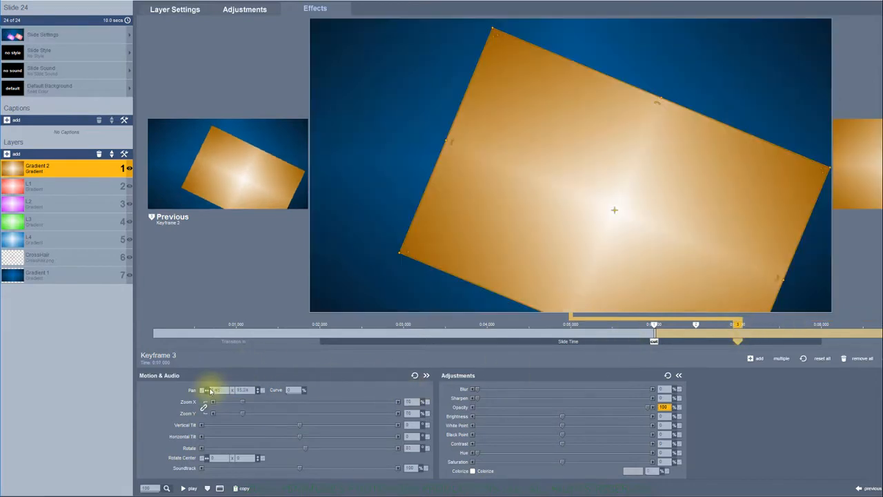
pyautogui.click(695, 325)
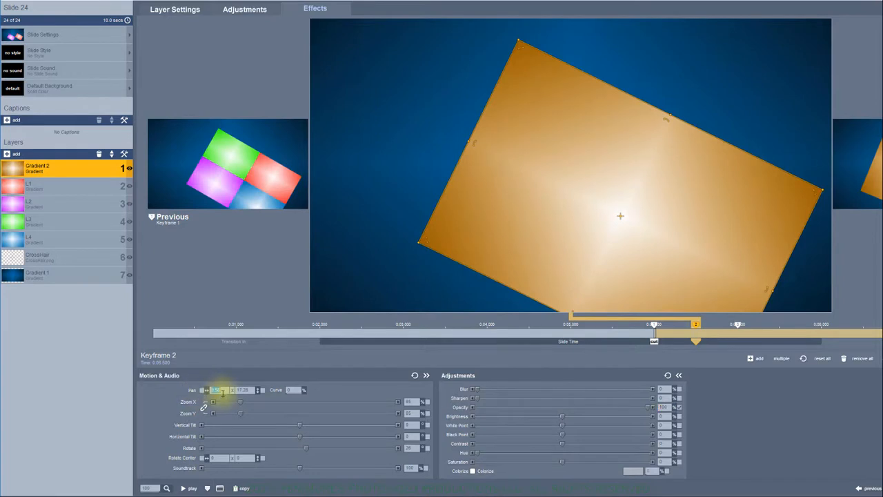
pyautogui.write('10')
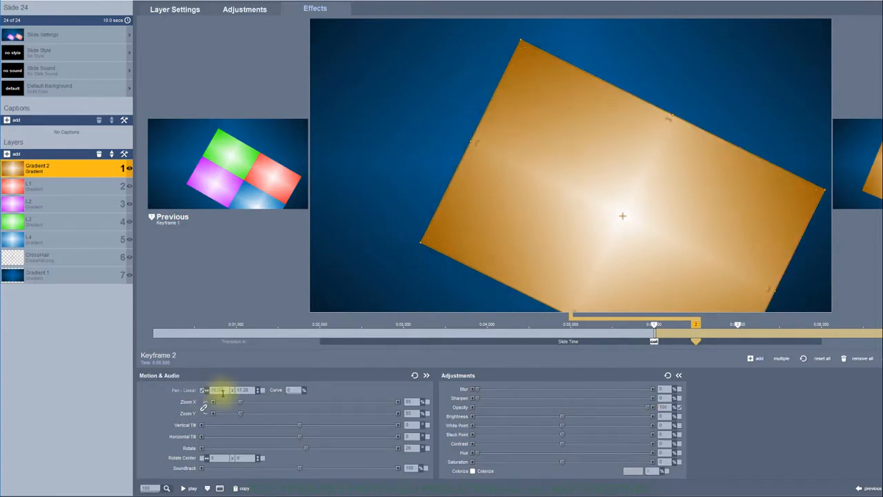
pyautogui.press('Tab')
pyautogui.write('18')
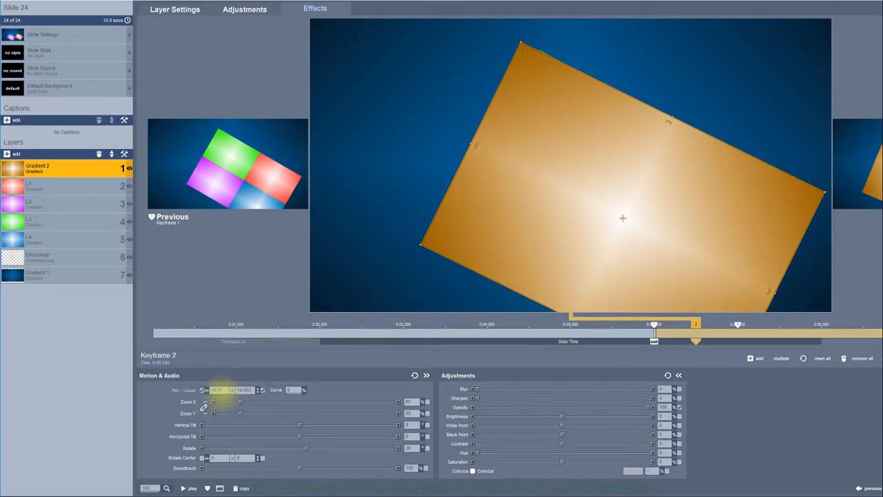
pyautogui.click(665, 326)
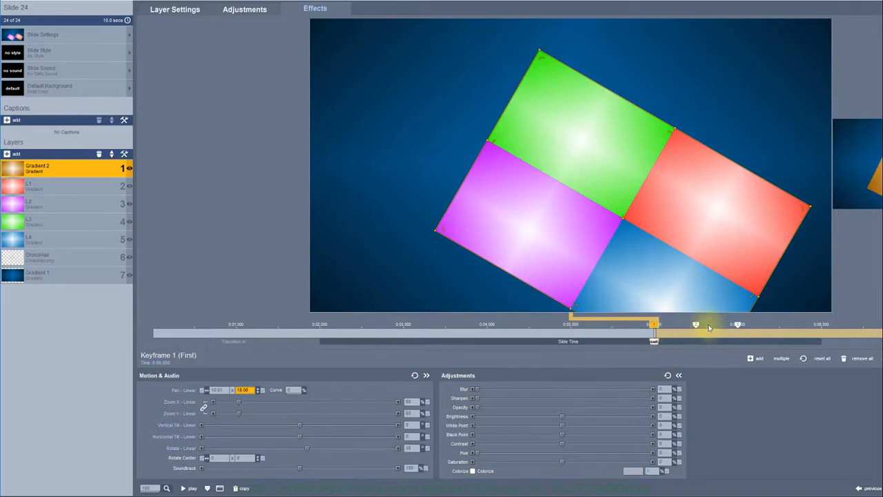
pyautogui.click(695, 324)
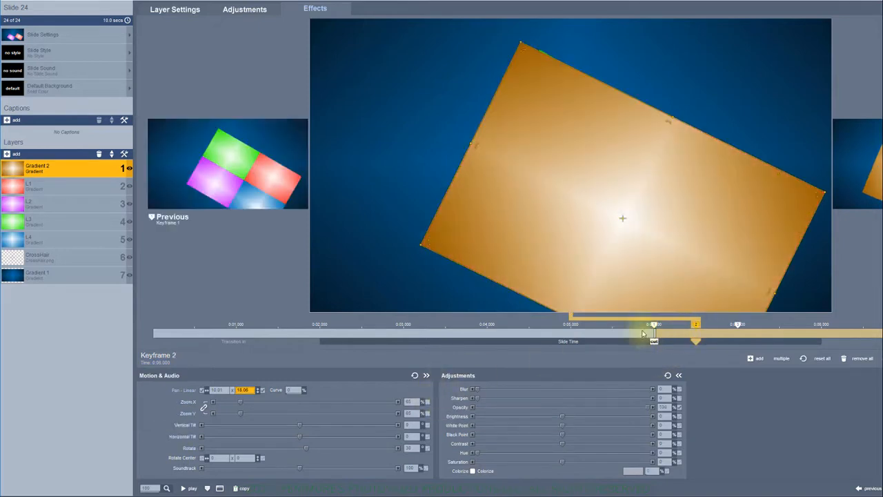
pyautogui.click(664, 327)
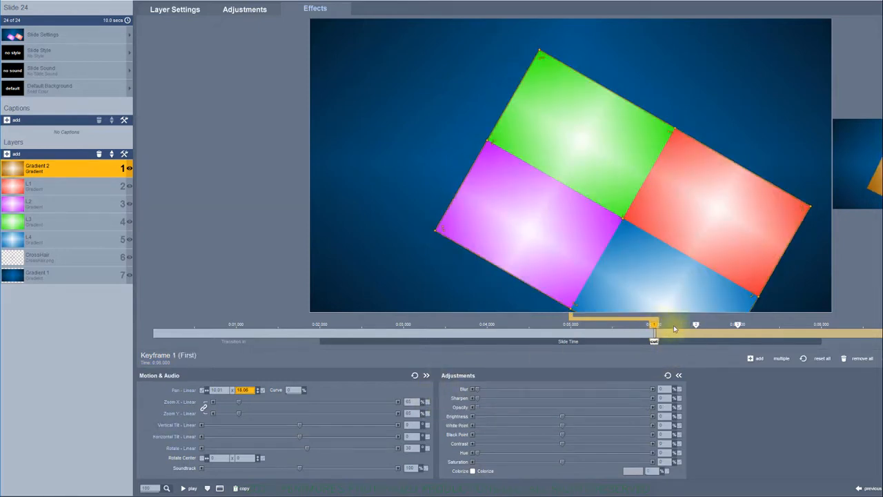
pyautogui.click(695, 325)
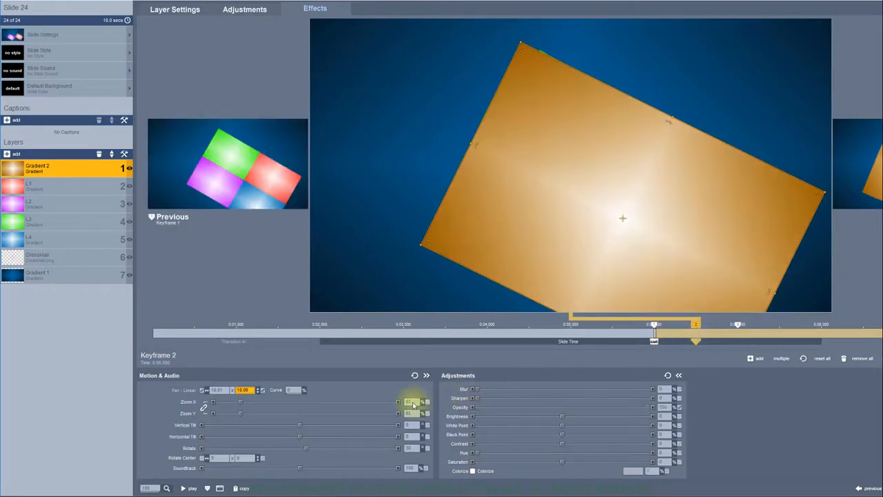
# Set the gradient layer's zoom to 60% and its rotation to 30° at keyframe 2
pyautogui.write('6')
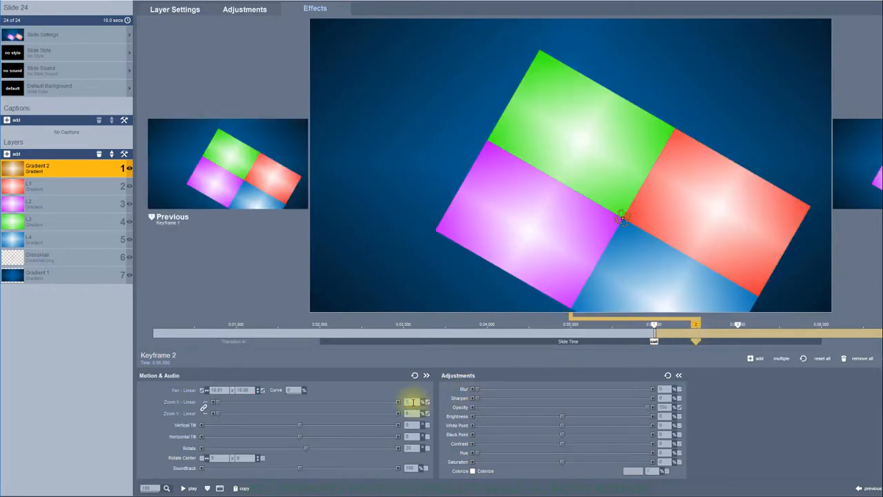
pyautogui.write('0')
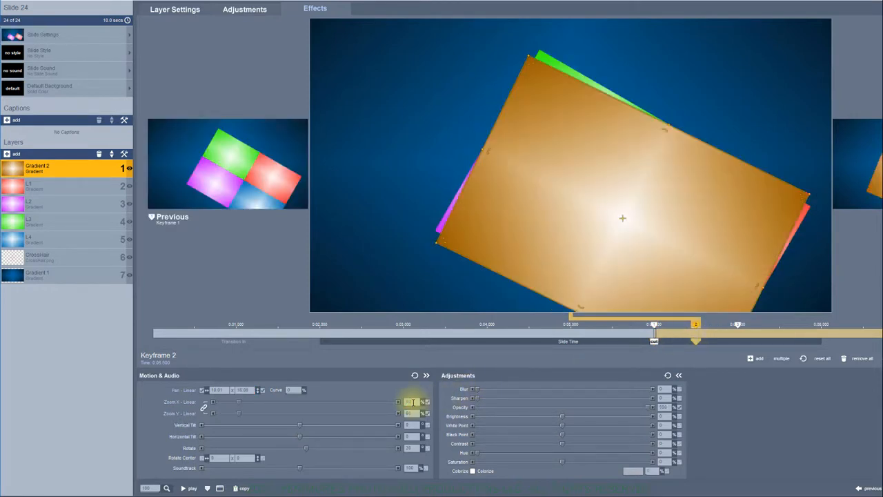
pyautogui.click(428, 450)
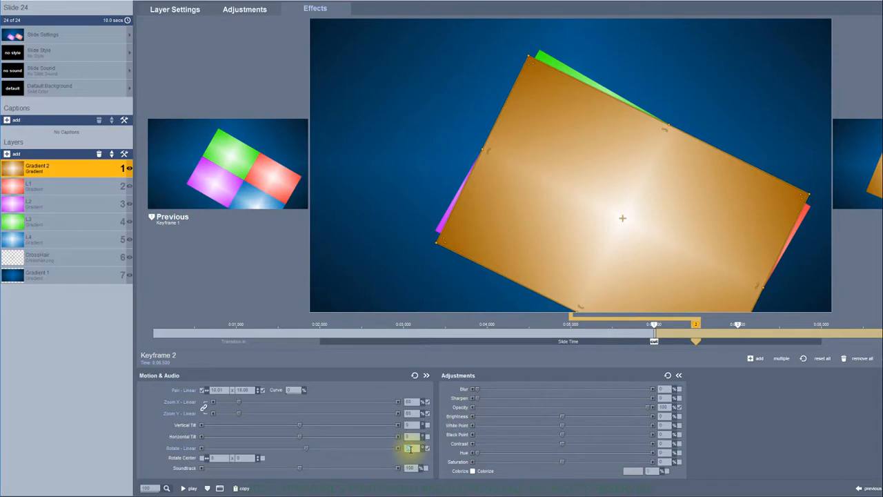
pyautogui.scroll(4, 410, 450)
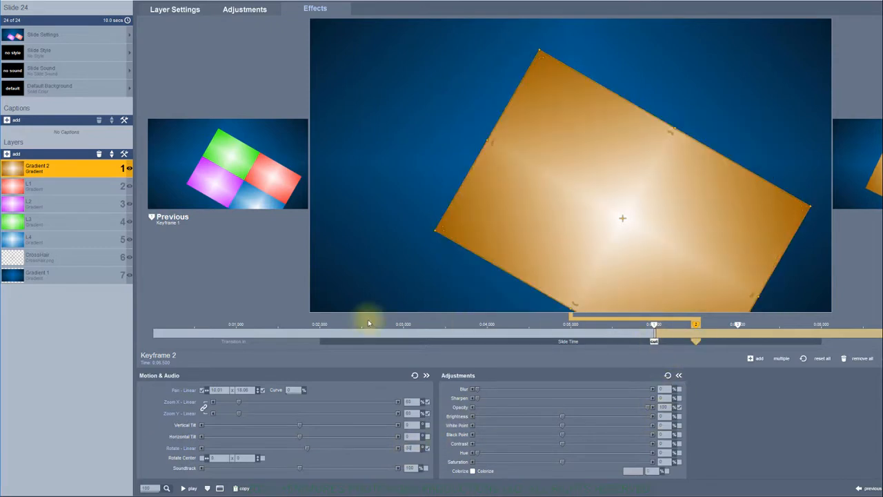
# Add a keyframe at 6.5 seconds to each of the layers L1, L2, L3 and L4
pyautogui.click(104, 187)
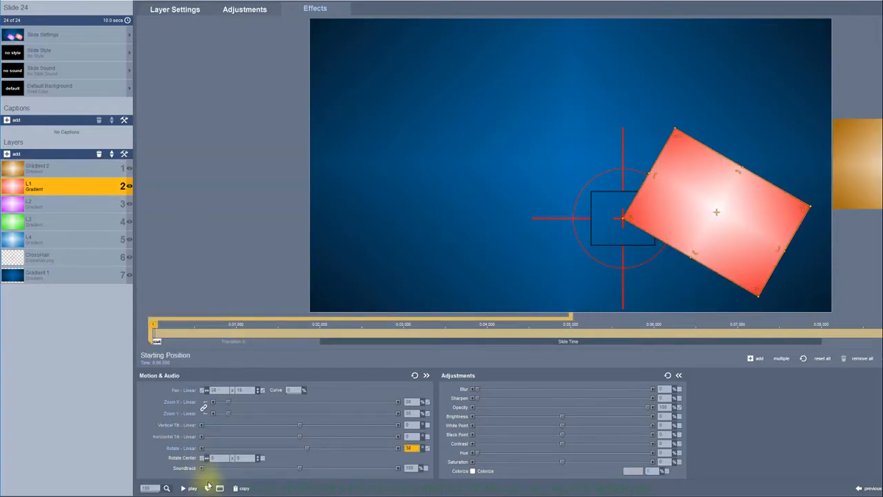
pyautogui.click(207, 488)
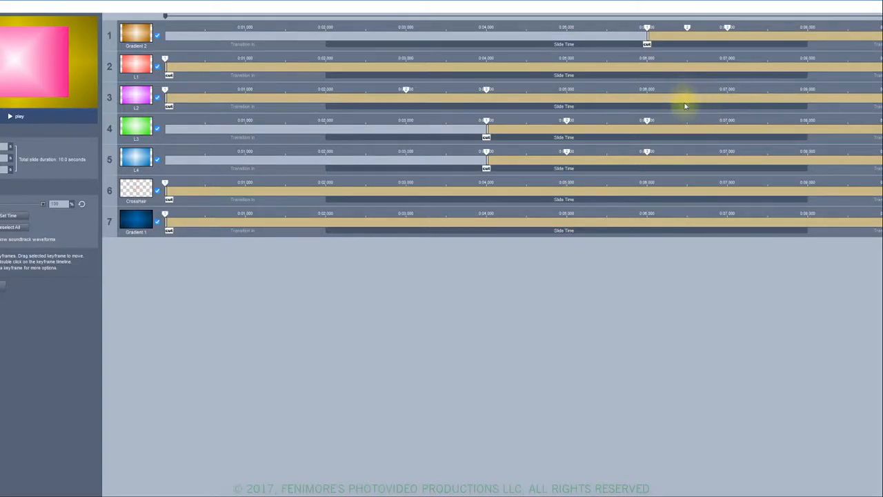
pyautogui.doubleClick(687, 65)
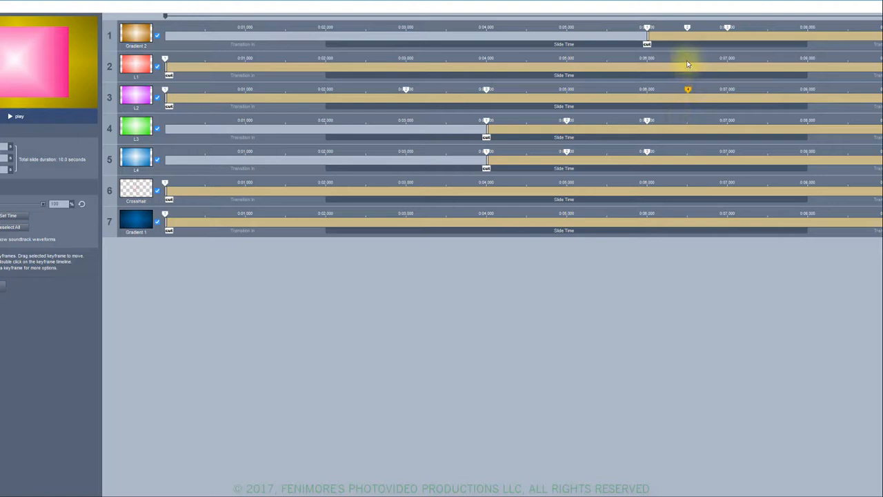
pyautogui.doubleClick(688, 127)
pyautogui.doubleClick(688, 155)
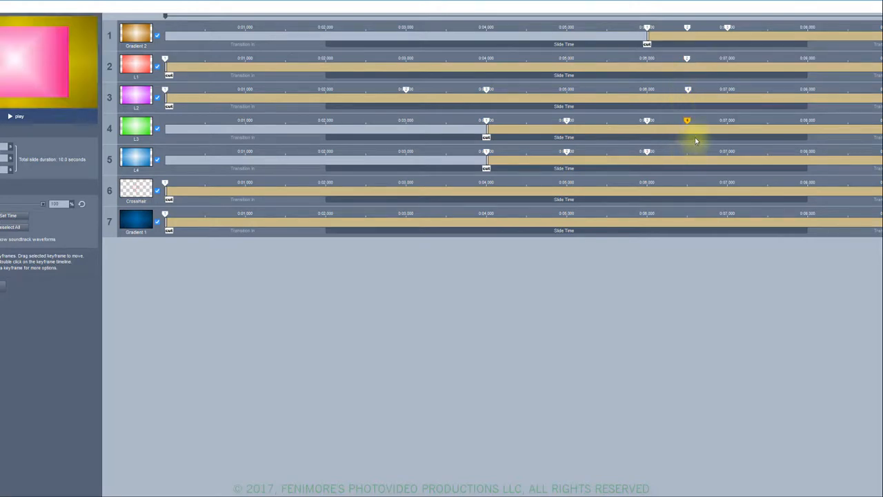
pyautogui.doubleClick(727, 59)
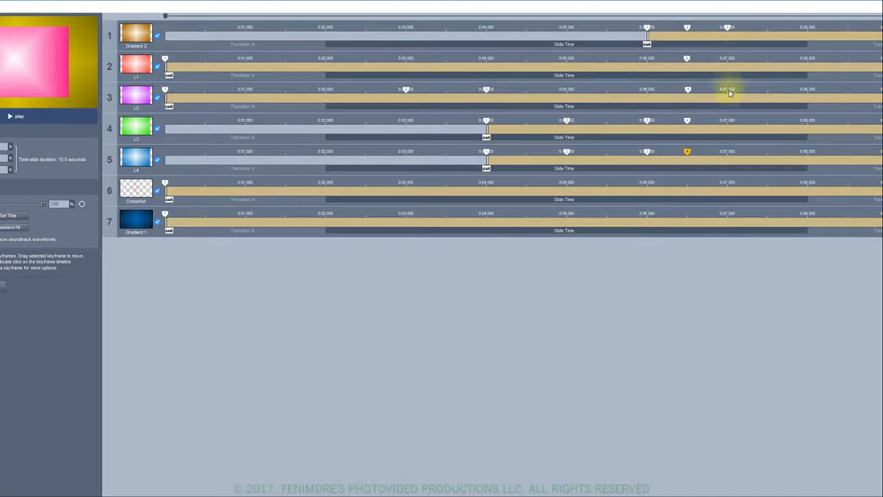
pyautogui.doubleClick(726, 90)
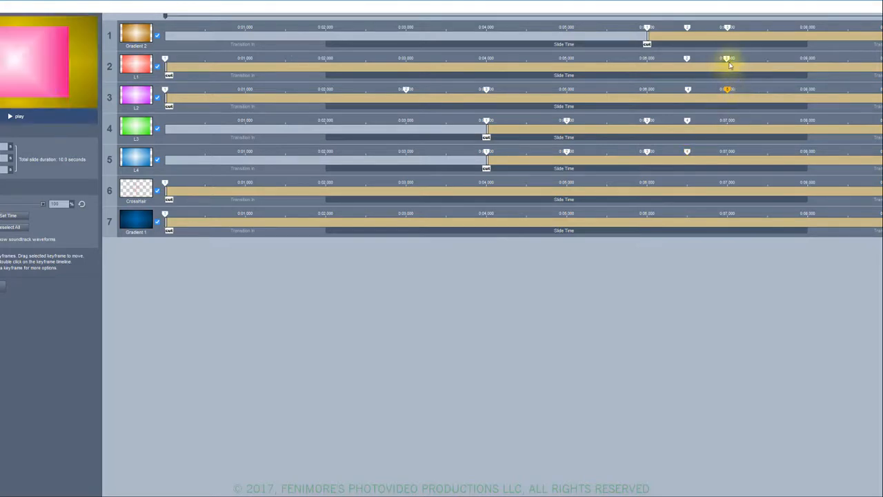
pyautogui.rightClick(728, 61)
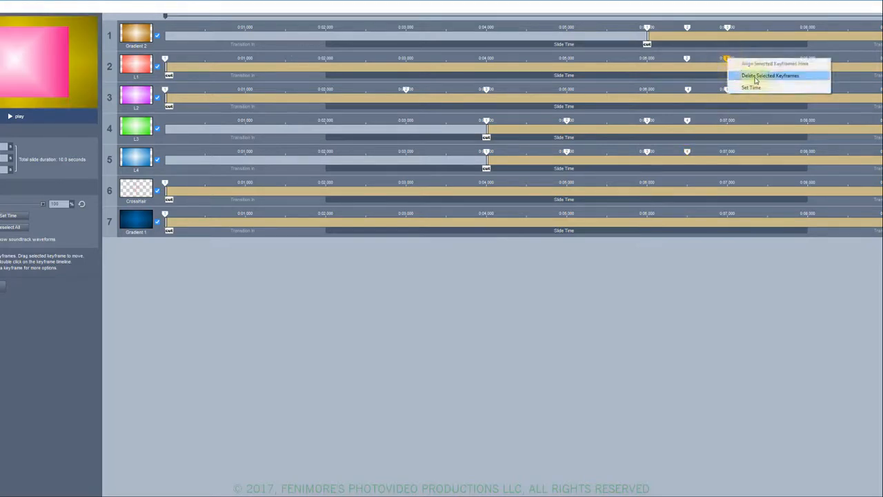
pyautogui.click(748, 76)
pyautogui.rightClick(728, 90)
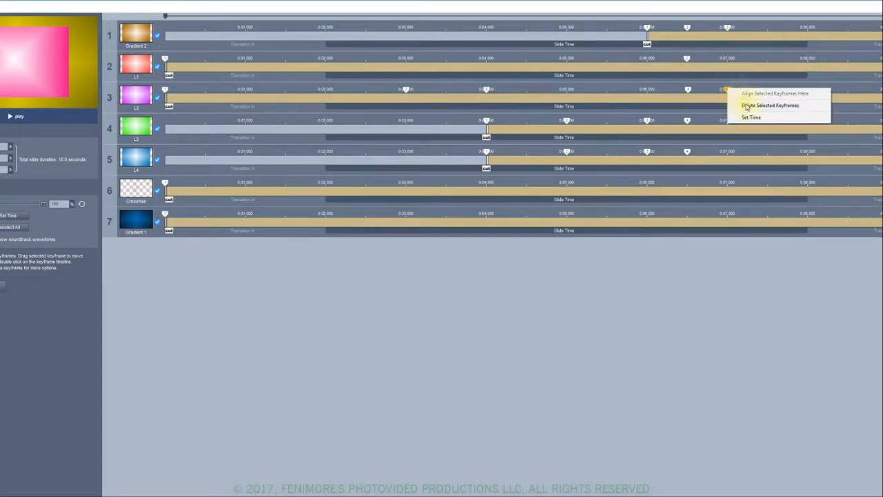
pyautogui.click(746, 106)
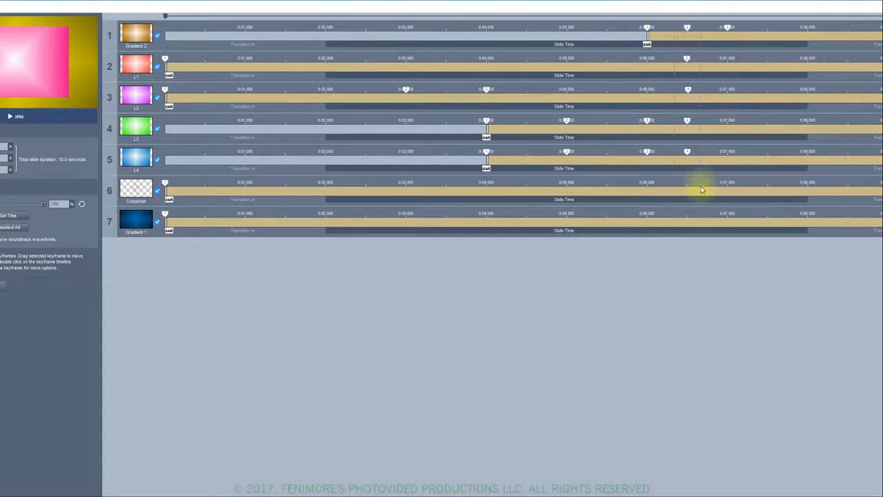
# Align the tiles' new keyframes with the gradient layer's keyframe 2, and their last keyframes with its keyframe 3 at 7 seconds
pyautogui.rightClick(687, 29)
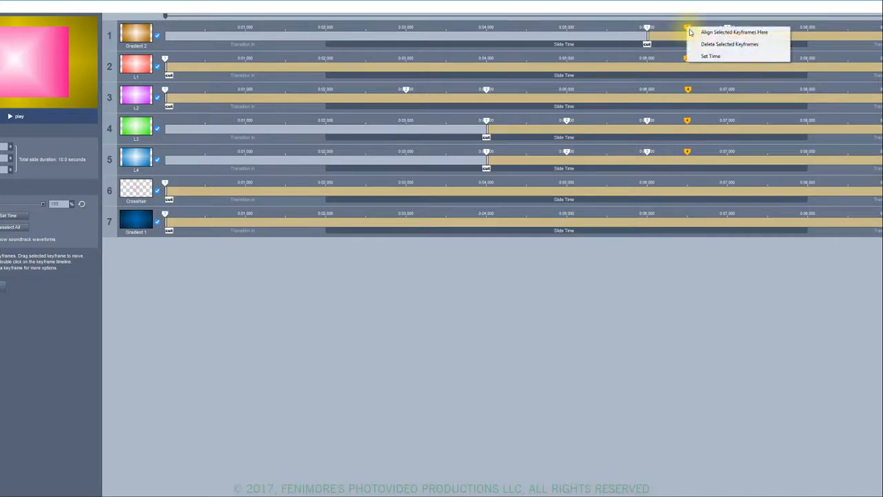
pyautogui.click(698, 33)
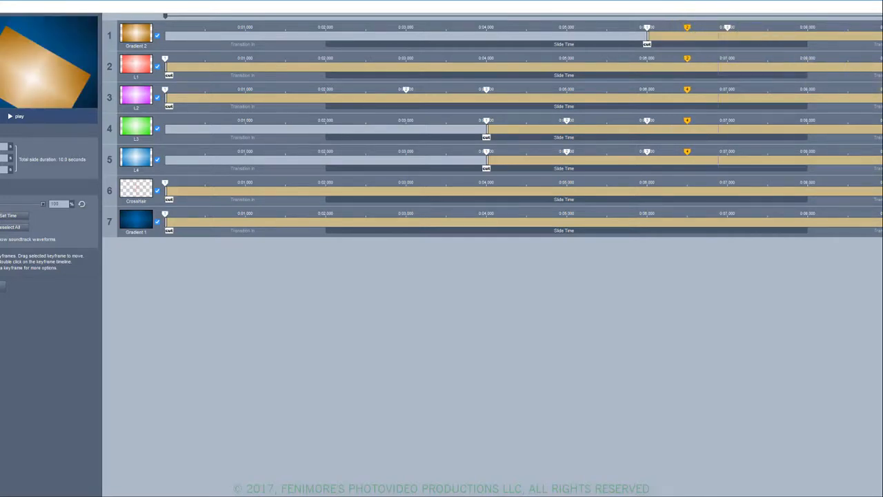
pyautogui.moveTo(715, 8); pyautogui.dragTo(715, 8)
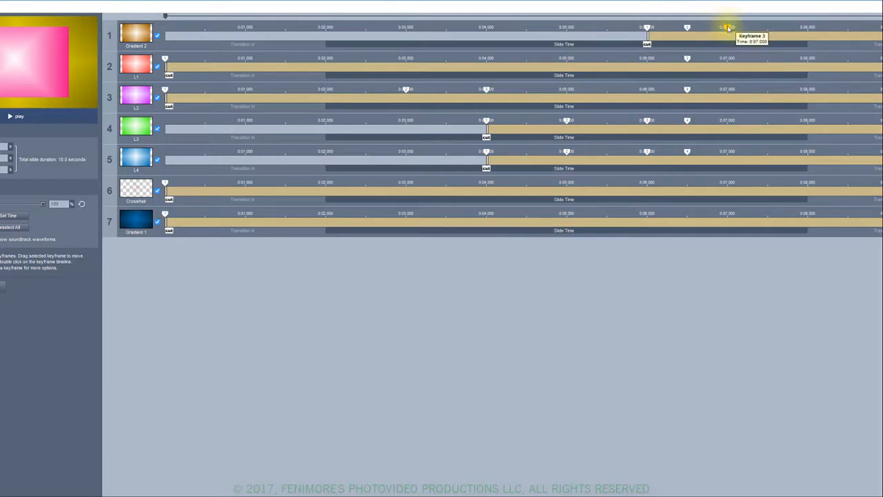
pyautogui.rightClick(728, 27)
pyautogui.click(738, 32)
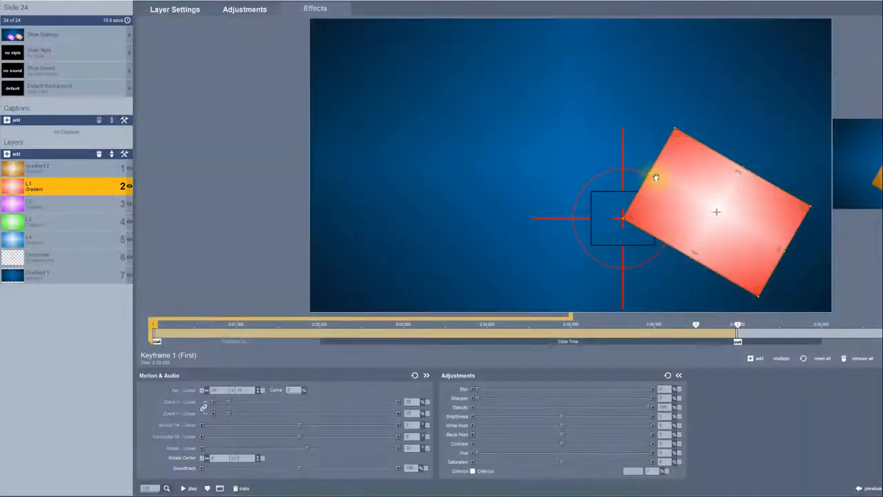
# Fix the opacity at 100% on the 6.5-second keyframe of each tile layer L1 through L4
pyautogui.click(697, 324)
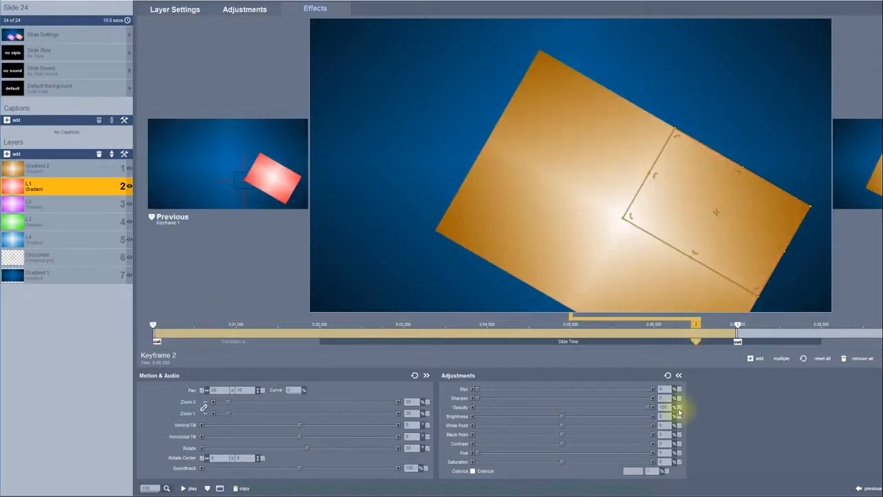
pyautogui.click(103, 204)
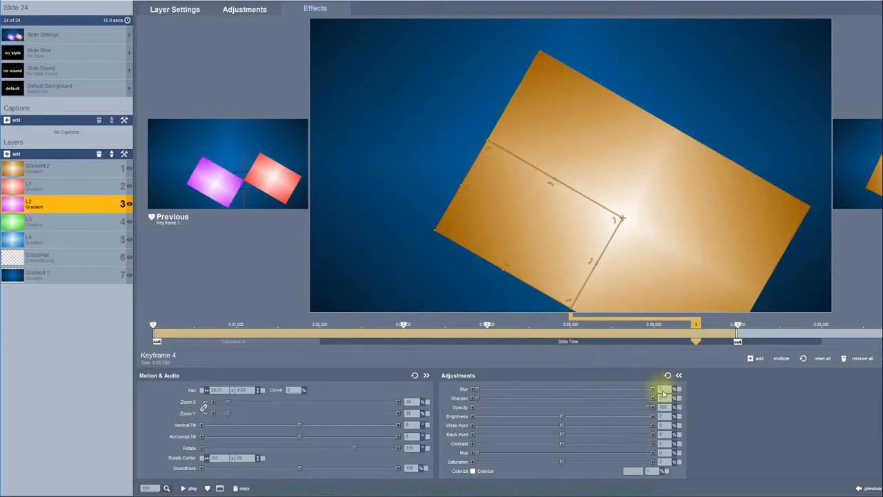
pyautogui.click(51, 222)
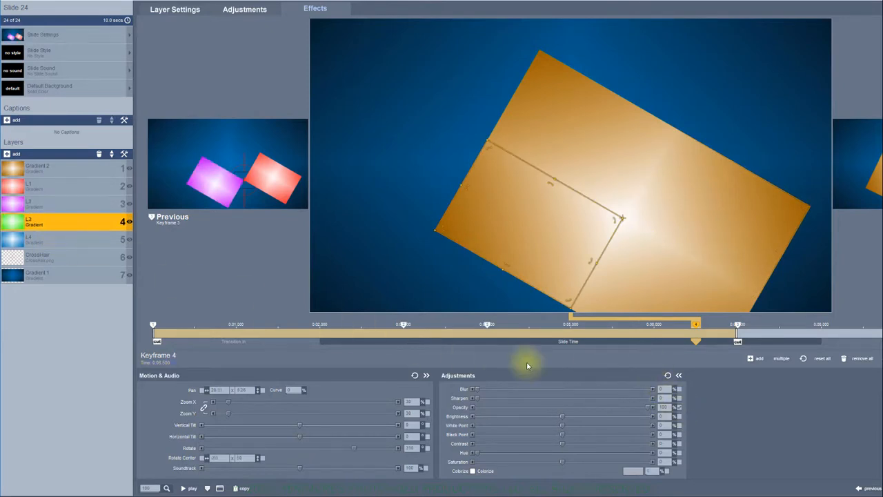
pyautogui.click(31, 242)
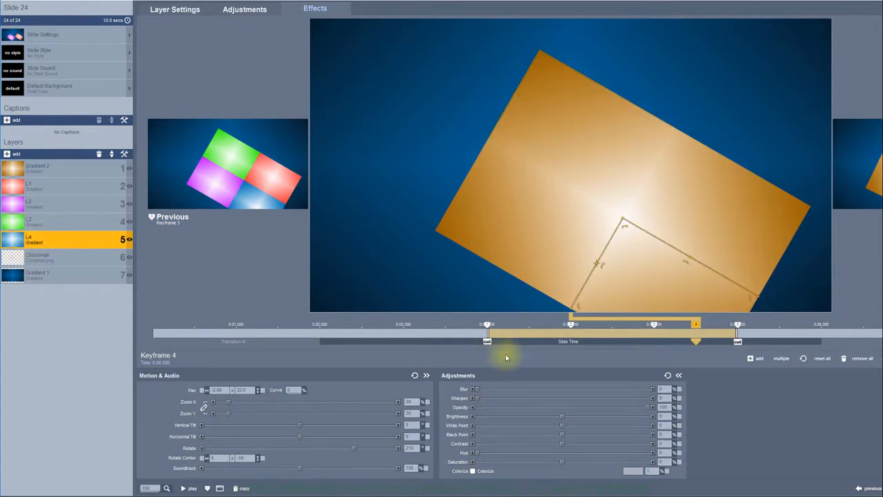
pyautogui.click(679, 408)
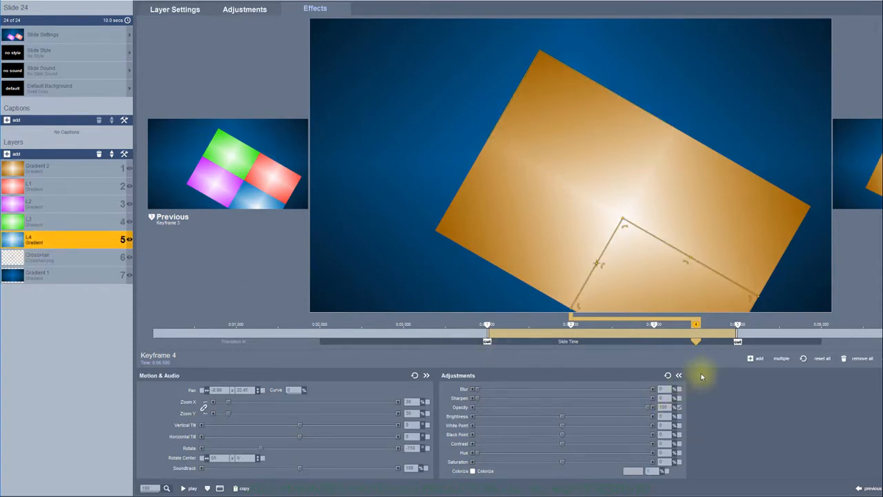
# Set the opacity to 0% at the last keyframe of each tile layer L1 through L4
pyautogui.click(736, 324)
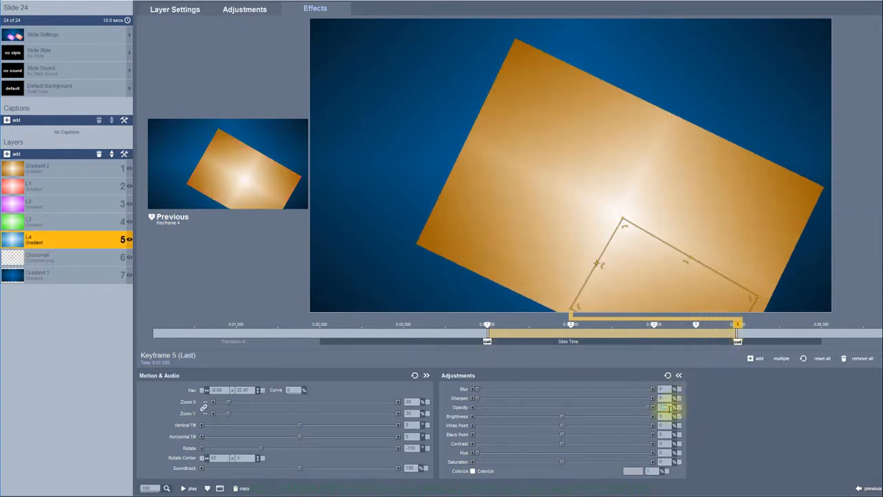
pyautogui.click(87, 207)
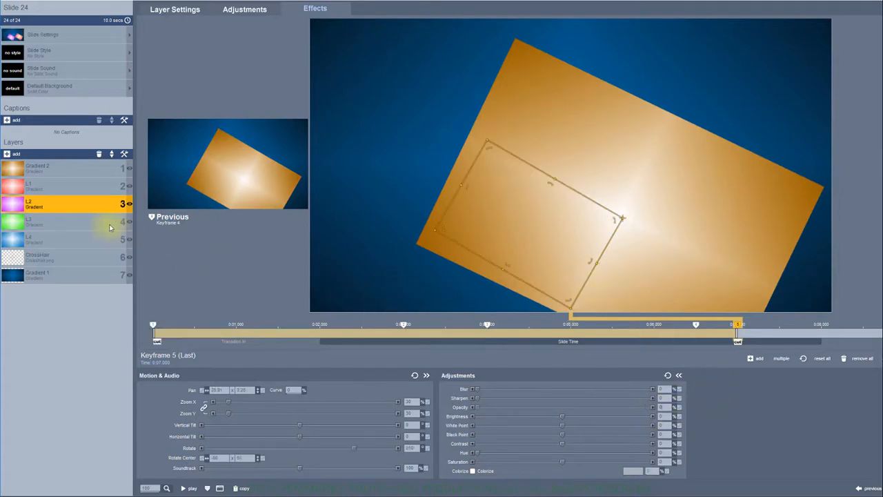
pyautogui.click(86, 222)
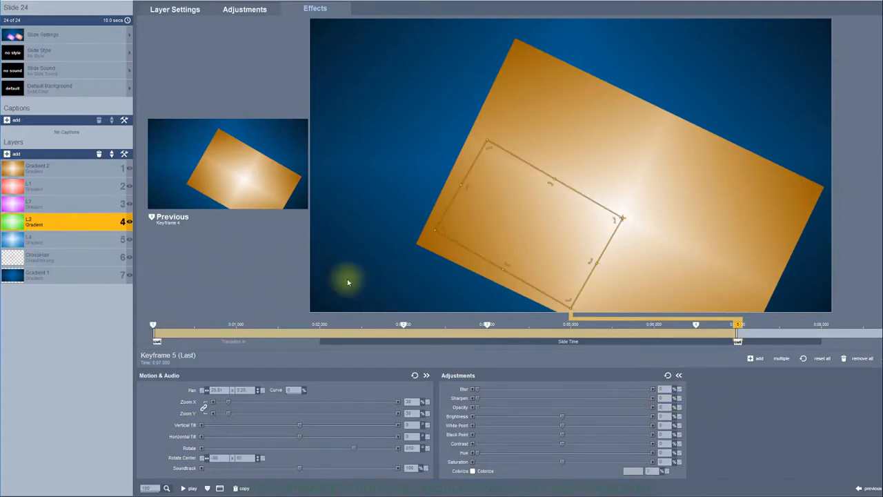
pyautogui.click(78, 187)
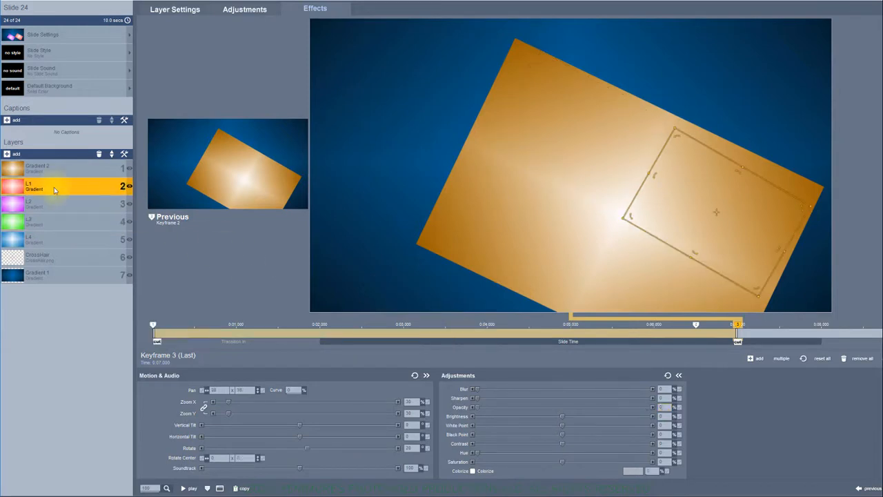
# Set the gradient layer's keyframe 3 to 65% zoom, pan 0 x 0 and 0° rotation
pyautogui.click(57, 165)
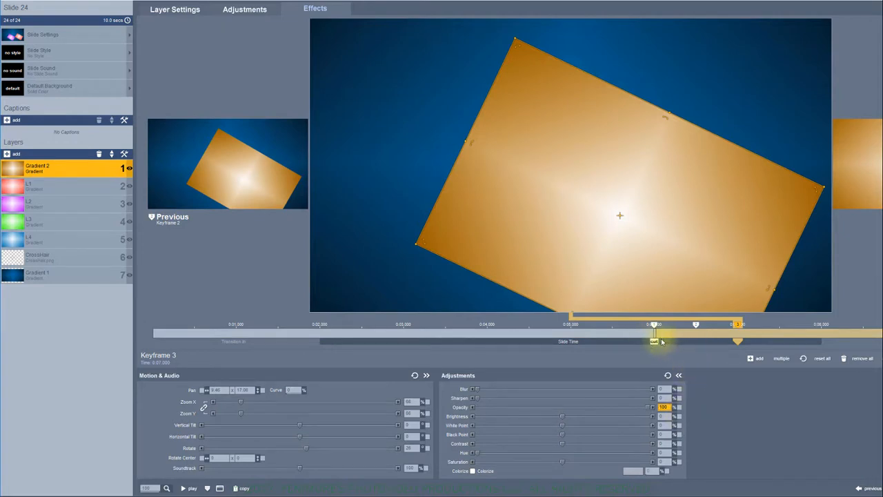
pyautogui.click(412, 402)
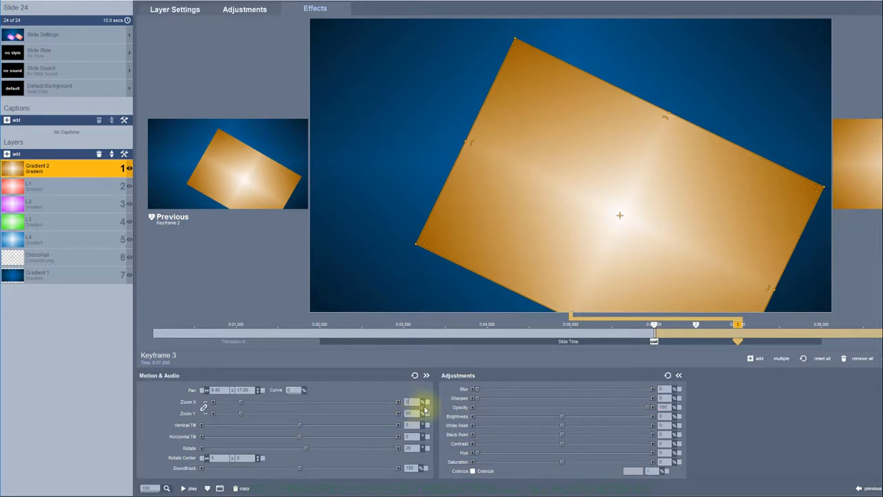
pyautogui.click(427, 405)
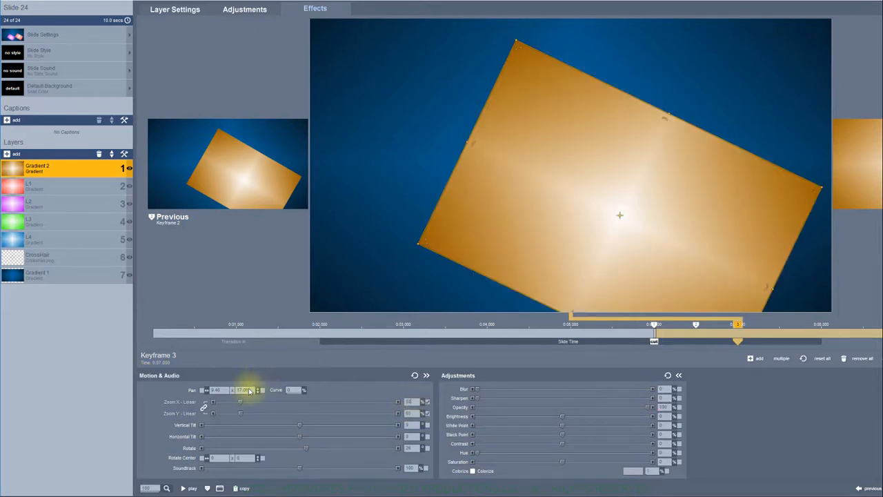
pyautogui.rightClick(248, 389)
pyautogui.press('Escape')
pyautogui.write('0')
pyautogui.click(219, 391)
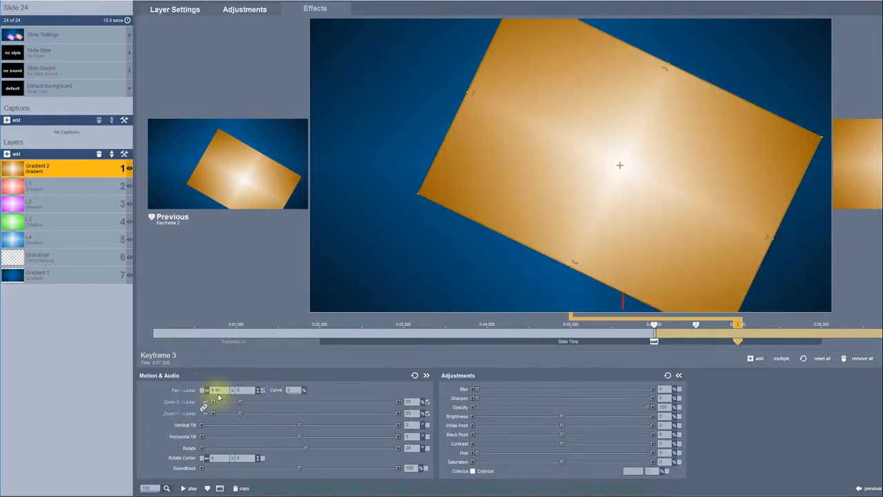
pyautogui.write('0')
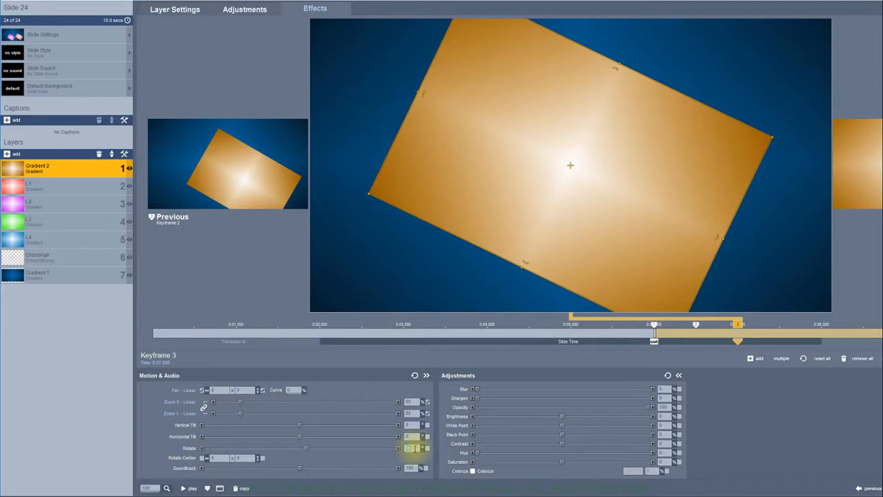
pyautogui.write('0')
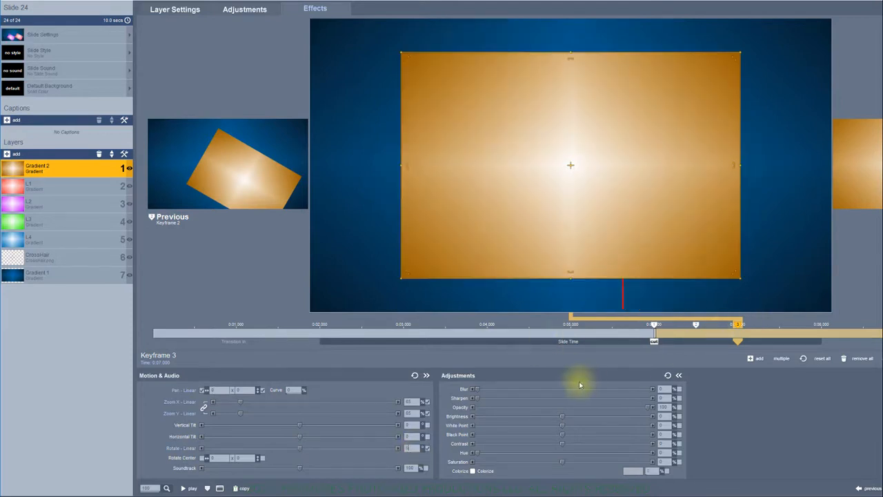
pyautogui.moveTo(645, 343)
pyautogui.mouseDown()
pyautogui.moveTo(750, 347)
pyautogui.moveTo(674, 354)
pyautogui.moveTo(750, 355)
pyautogui.moveTo(627, 357)
pyautogui.mouseUp()
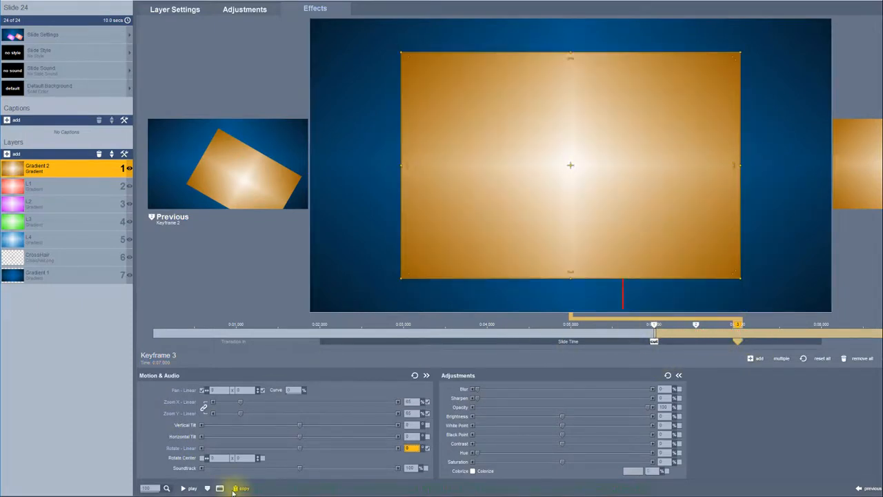
# Move layer L1's keyframe 2 to about 6.22 seconds and align keyframe 4 of layers L2 through L4 with it
pyautogui.click(208, 489)
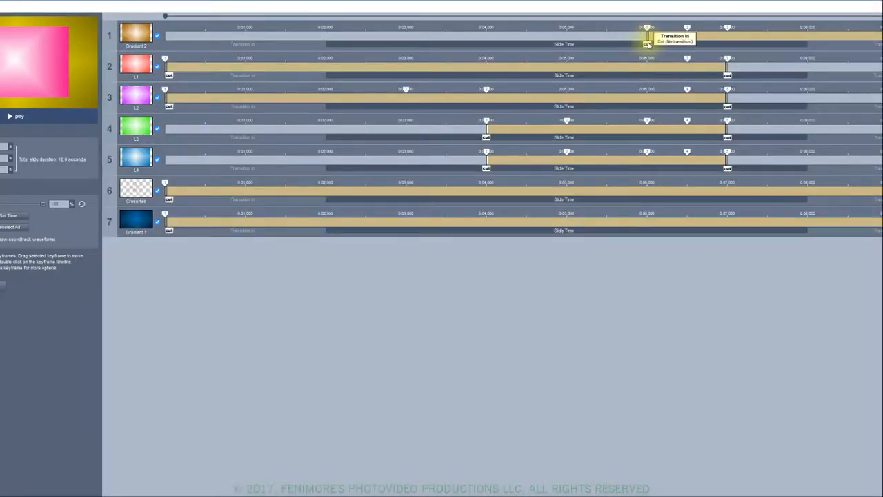
pyautogui.moveTo(688, 60); pyautogui.dragTo(667, 63)
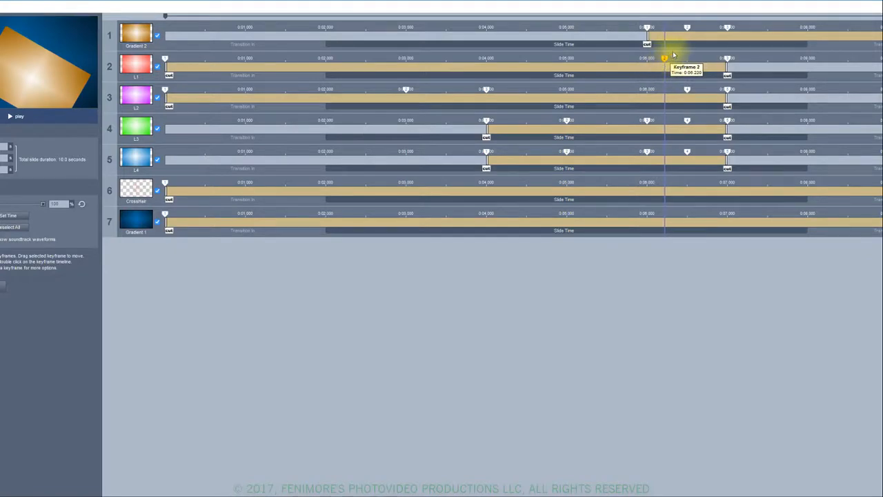
pyautogui.moveTo(701, 60); pyautogui.dragTo(660, 162)
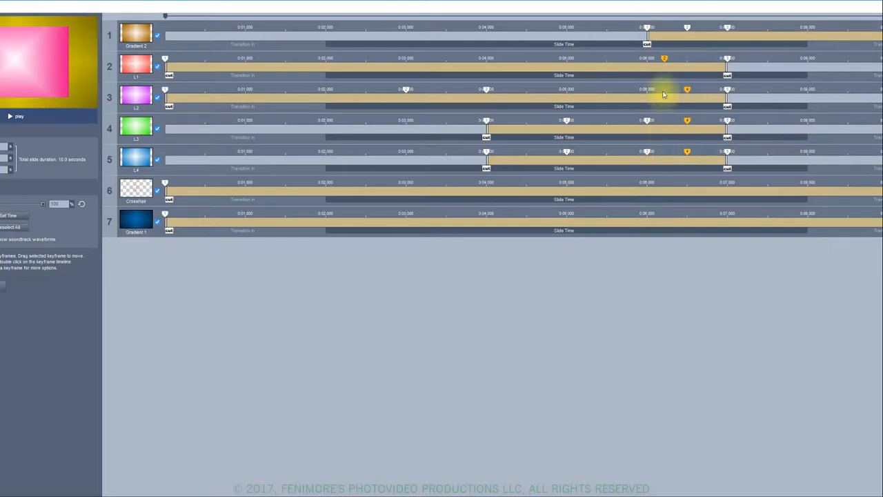
pyautogui.rightClick(665, 60)
pyautogui.click(693, 61)
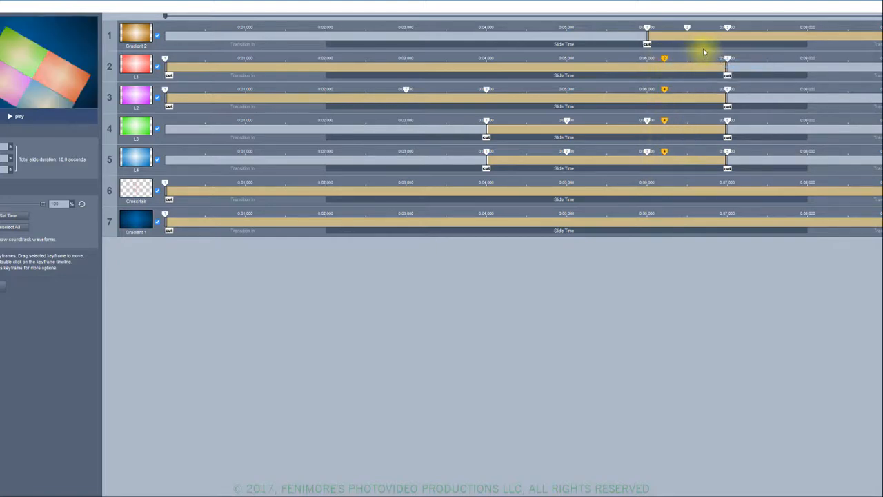
pyautogui.click(685, 29)
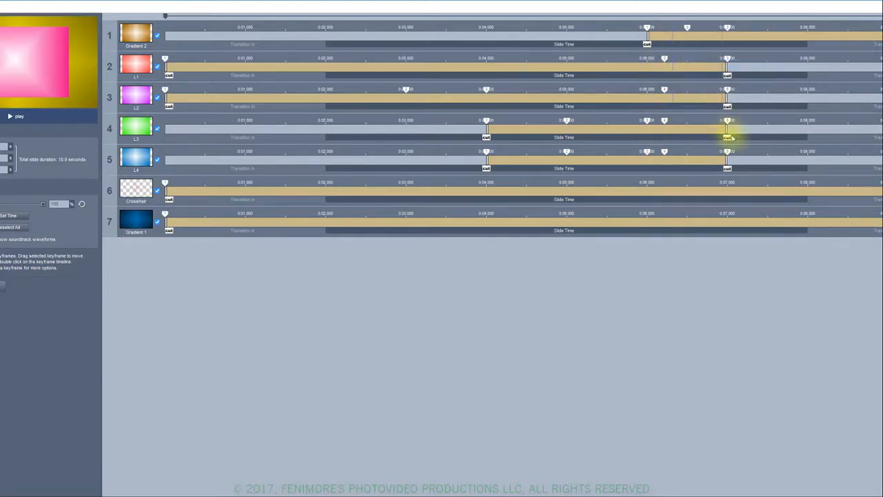
pyautogui.rightClick(688, 30)
pyautogui.click(698, 32)
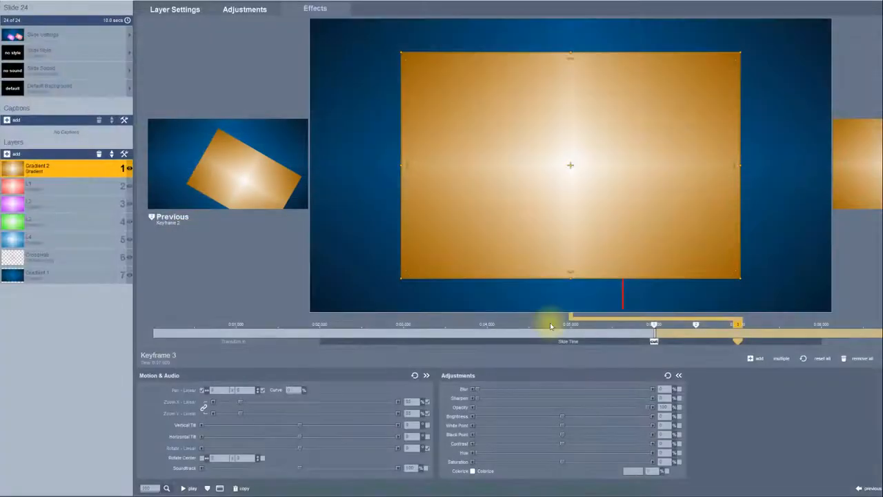
# Copy the settings of the gradient layer's keyframe 3 to its next keyframe
pyautogui.moveTo(565, 344)
pyautogui.mouseDown()
pyautogui.moveTo(639, 339)
pyautogui.moveTo(751, 353)
pyautogui.moveTo(828, 350)
pyautogui.moveTo(823, 338)
pyautogui.mouseUp()
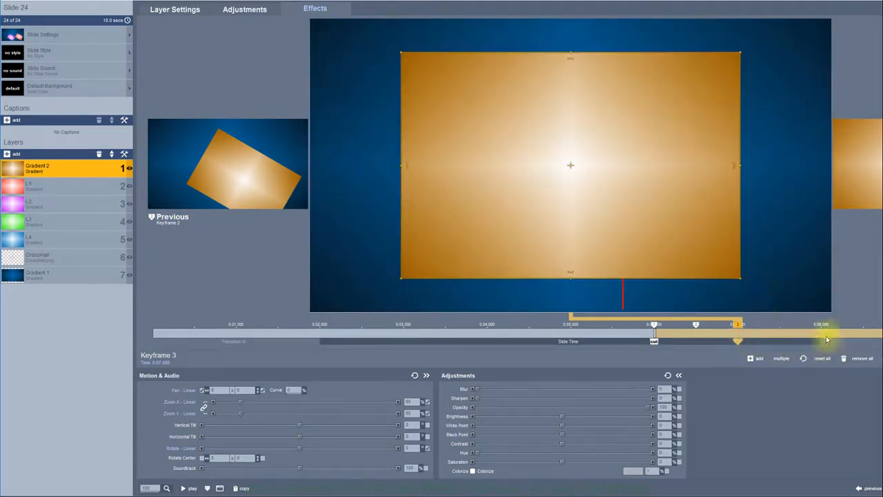
pyautogui.rightClick(737, 323)
pyautogui.click(758, 419)
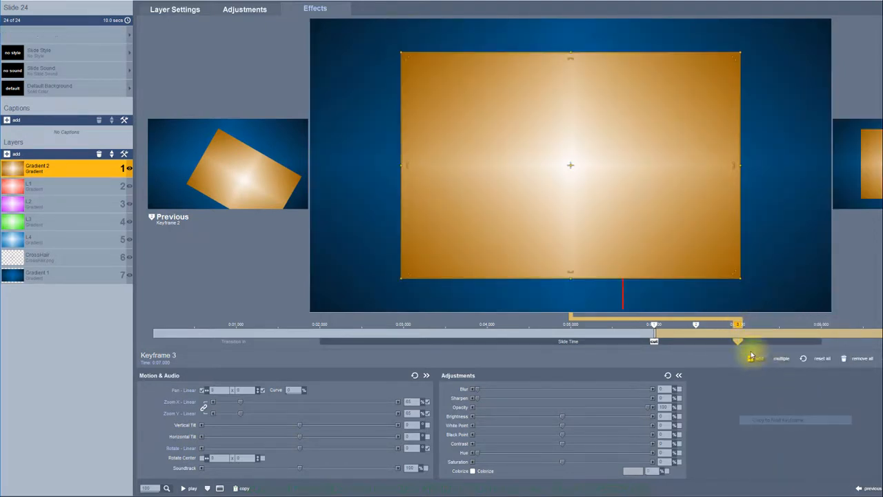
# Hide the CrossHair layer in the slide
pyautogui.moveTo(683, 344); pyautogui.dragTo(757, 347)
pyautogui.click(445, 270)
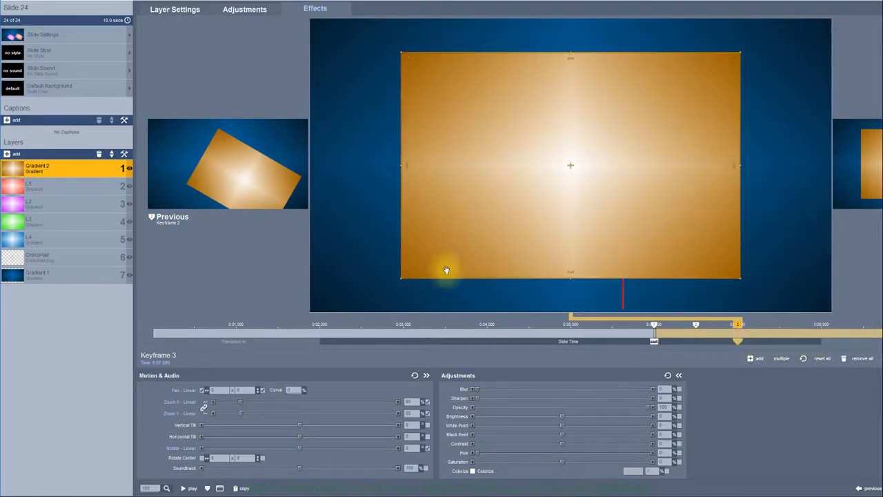
pyautogui.click(129, 257)
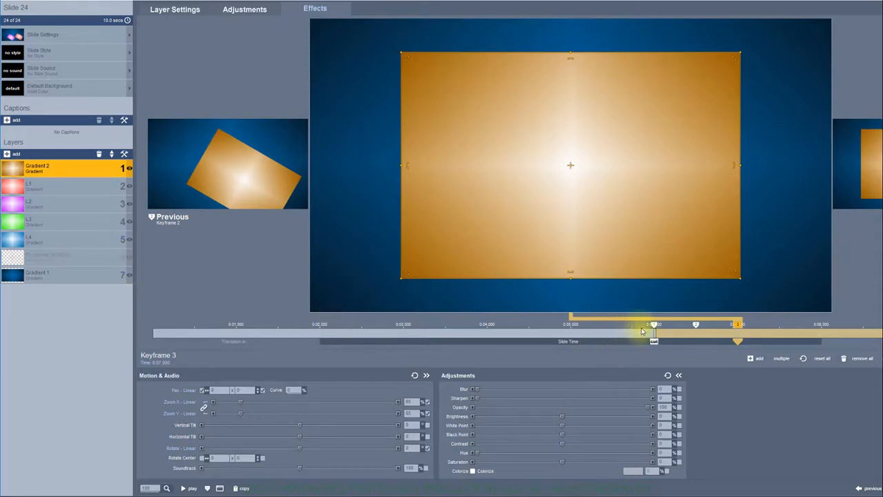